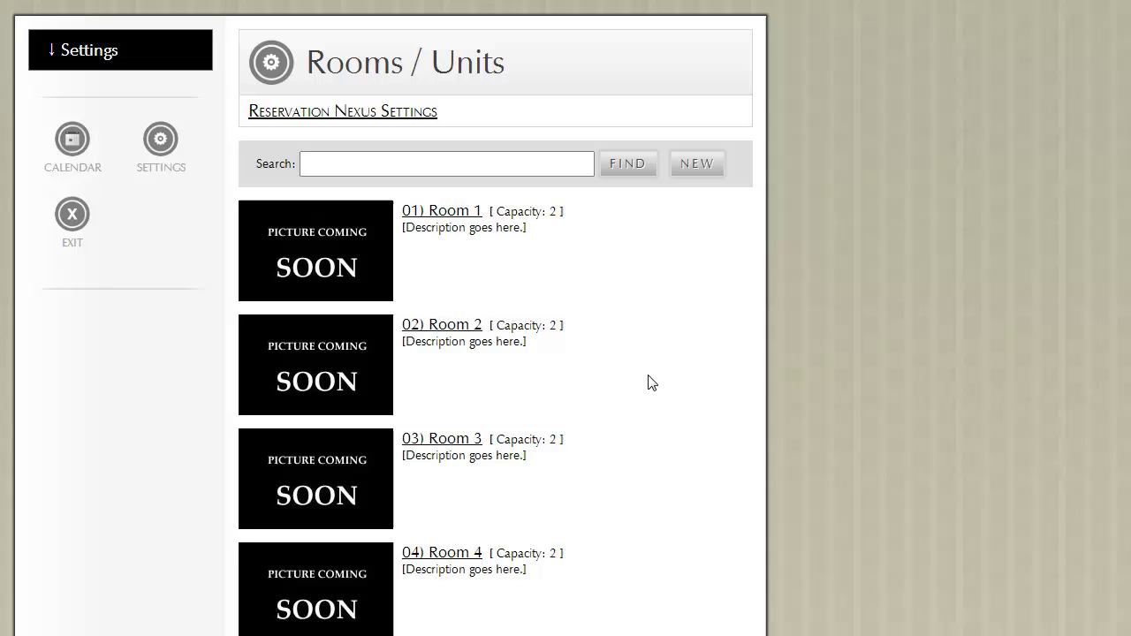
# - Open the Rooms / Units settings and start a new room record
pyautogui.click(162, 150)
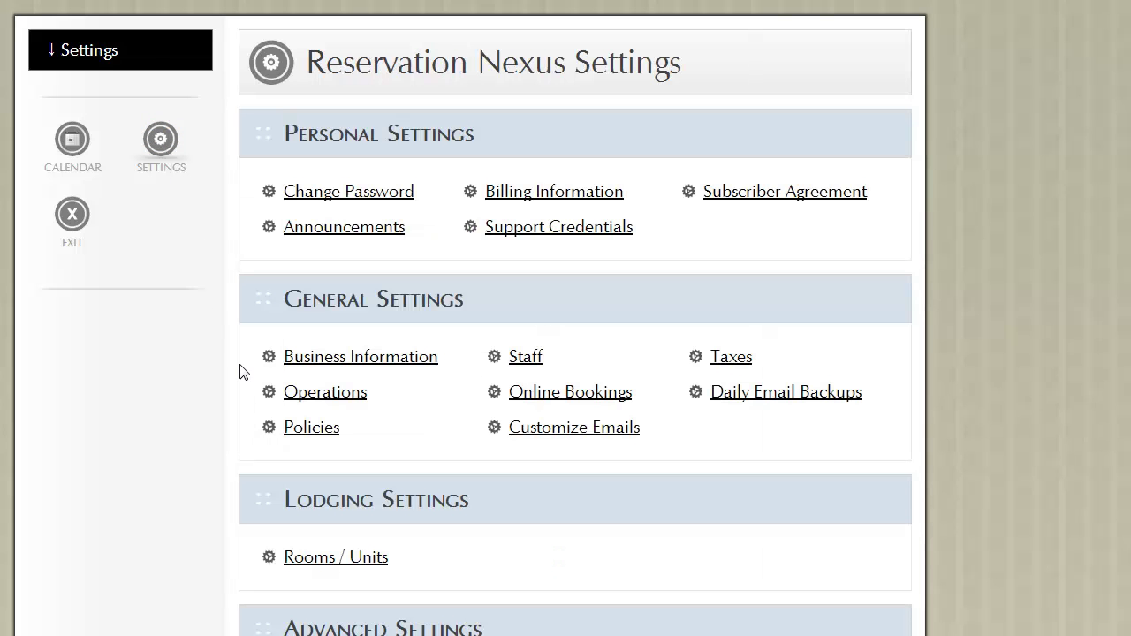
pyautogui.click(307, 559)
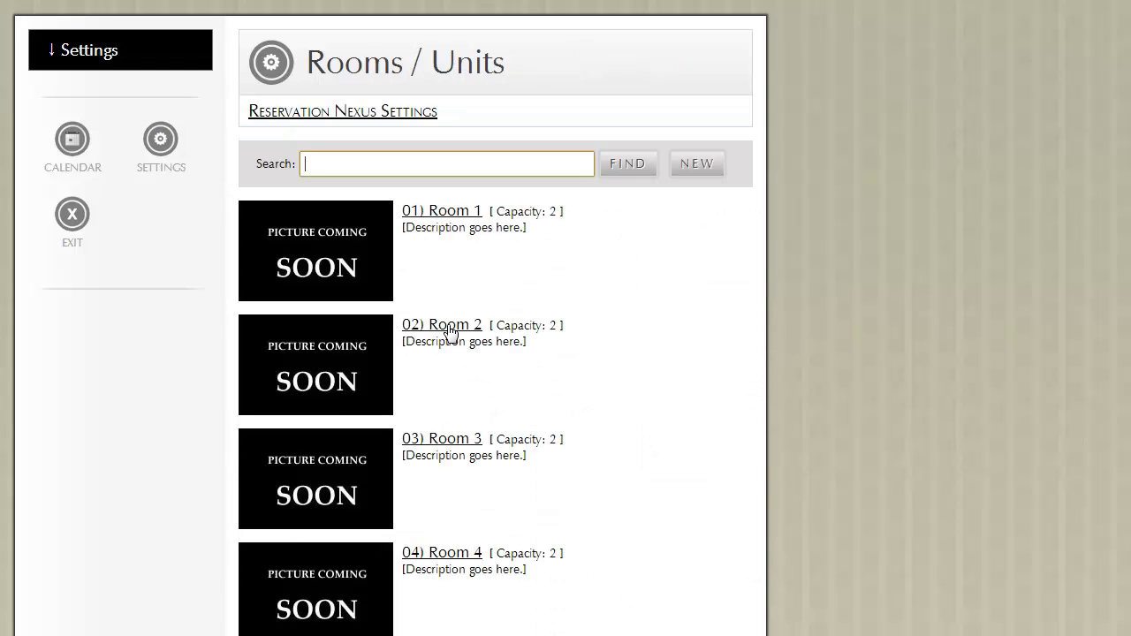
pyautogui.click(697, 168)
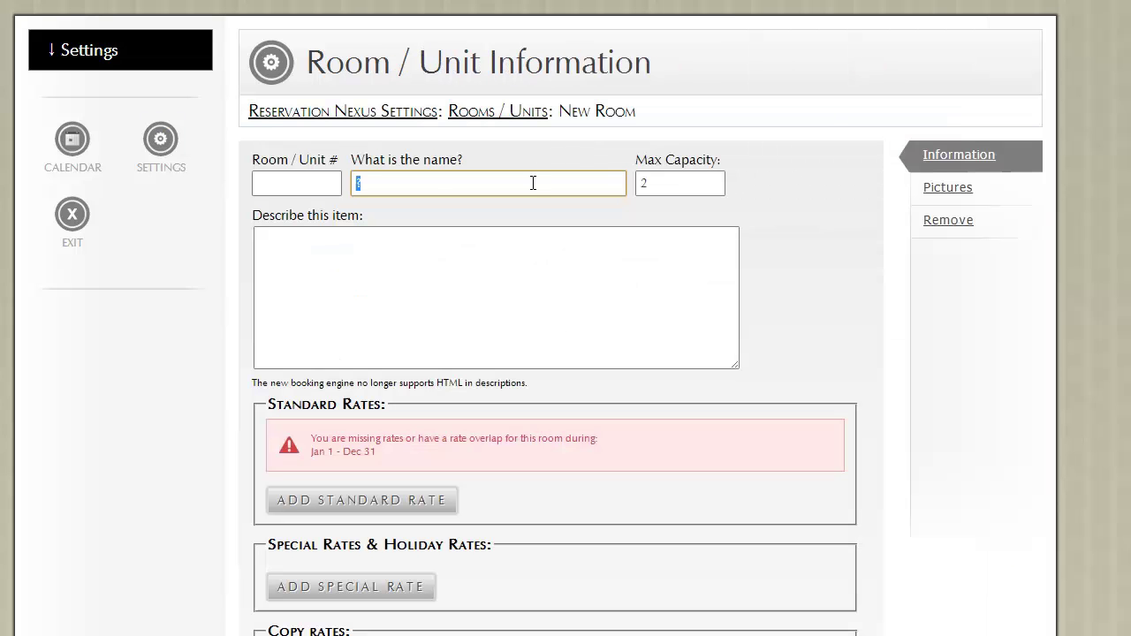
# - Give the new room number 11, the name "Sample Room" and the description "Description"
pyautogui.click(301, 184)
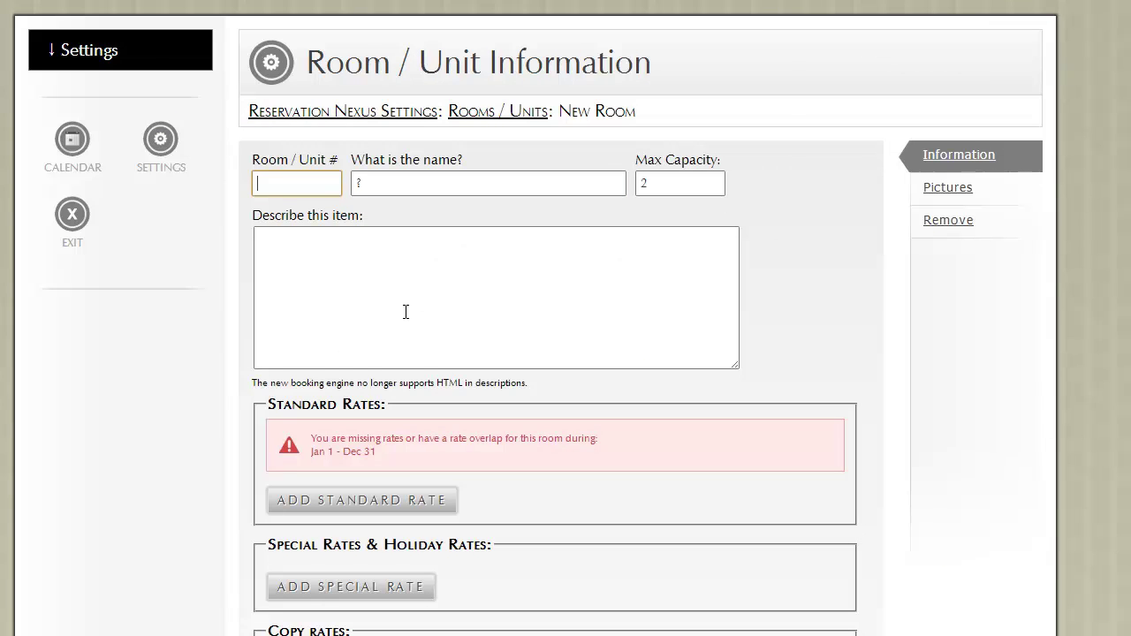
pyautogui.write('11')
pyautogui.press('Tab')
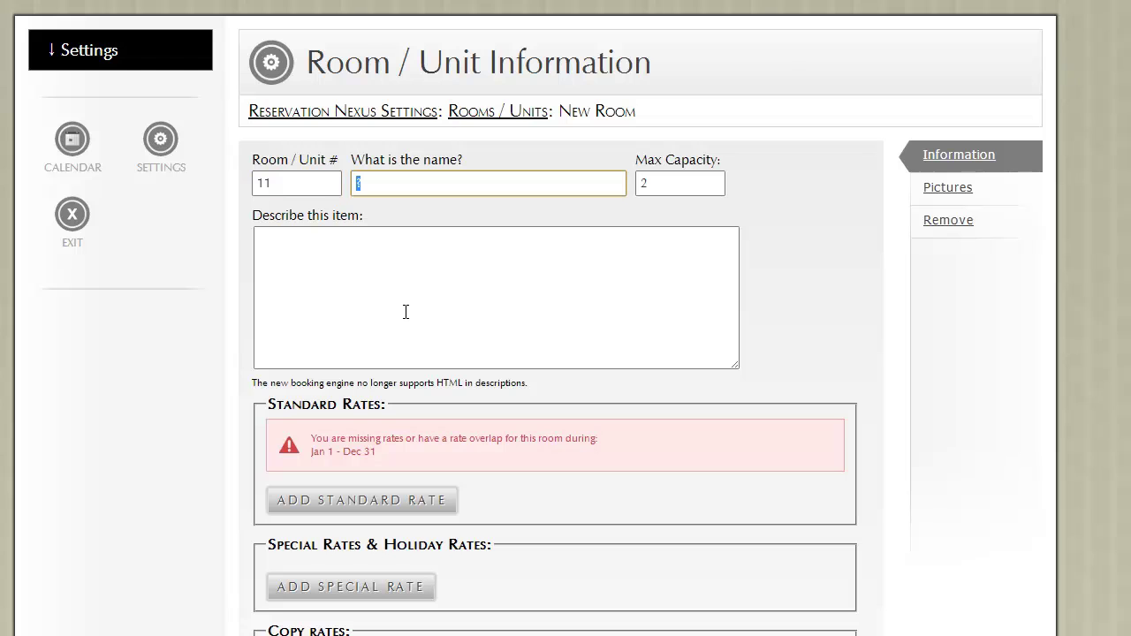
pyautogui.write('Sample Room')
pyautogui.press('Tab')
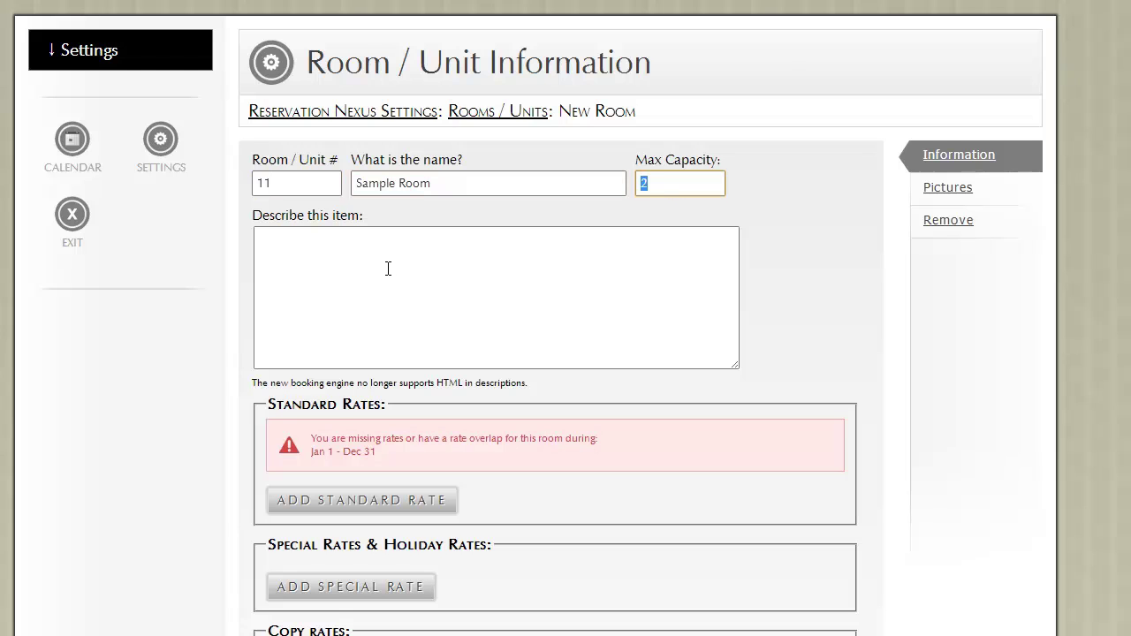
pyautogui.click(387, 269)
pyautogui.write('Desc')
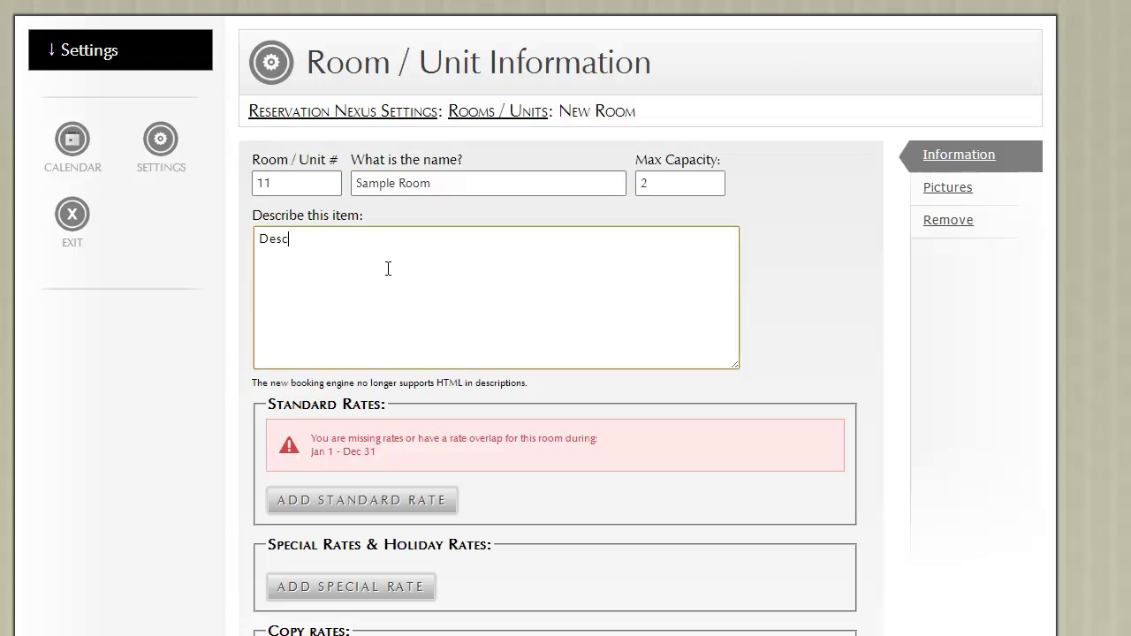
pyautogui.write('ription')
# - Start a standard rate for Sample Room with May 15 as its end date
pyautogui.scroll(-2, 455, 337)
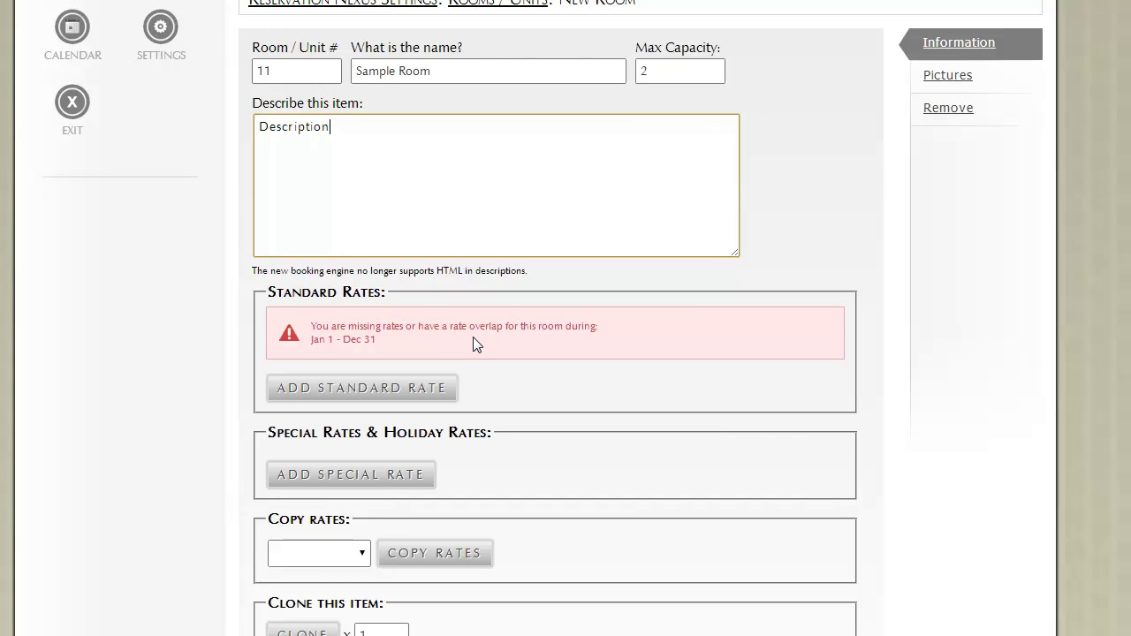
pyautogui.click(332, 393)
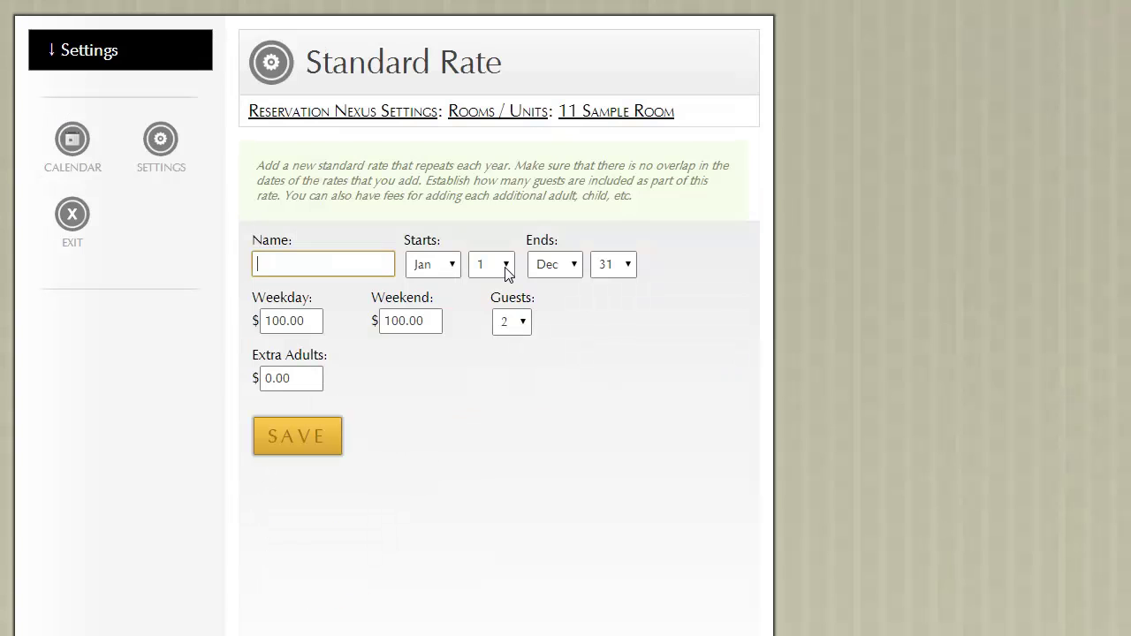
pyautogui.click(579, 270)
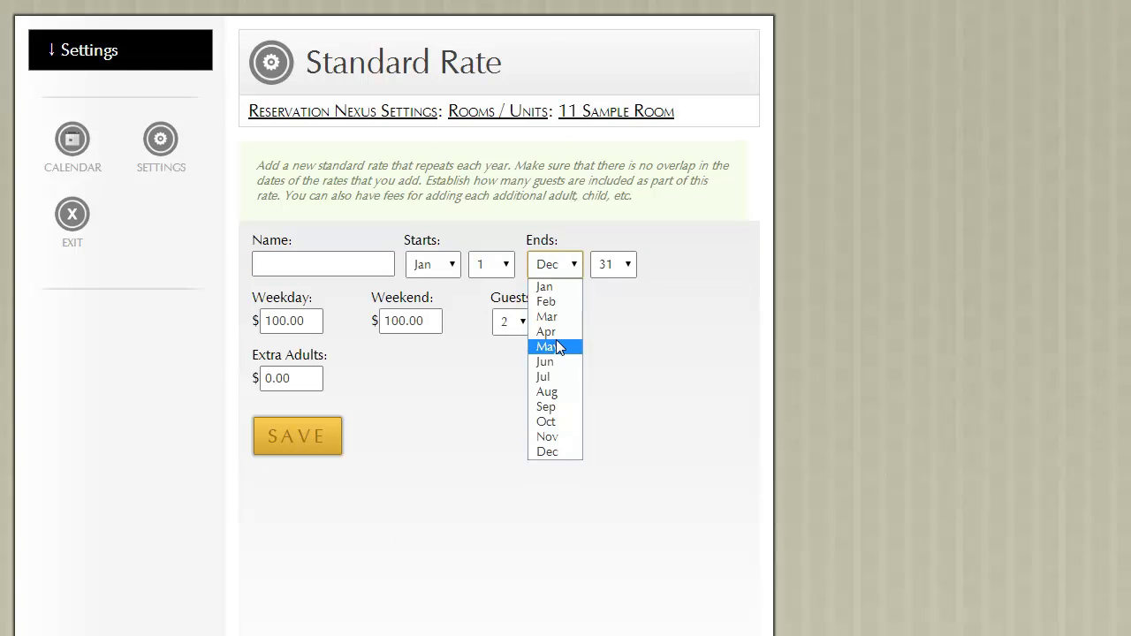
pyautogui.click(559, 346)
pyautogui.click(607, 272)
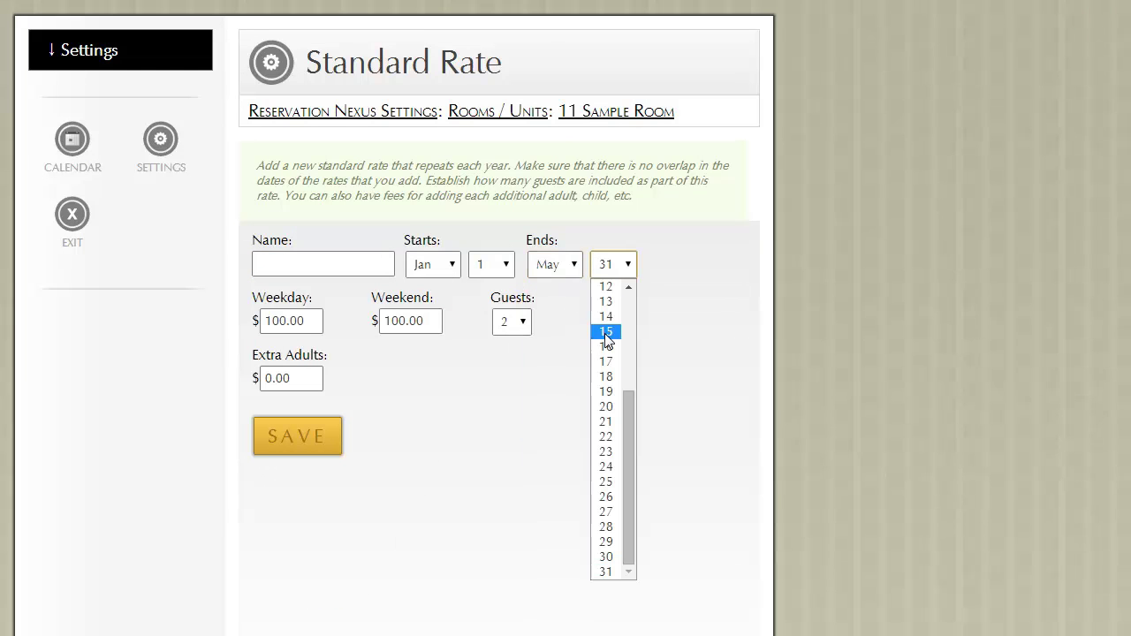
pyautogui.click(606, 332)
# - Set the weekend price of this standard rate to 125.00 and save the rate
pyautogui.click(394, 321)
pyautogui.press('Delete')
pyautogui.press('Delete')
pyautogui.write('25')
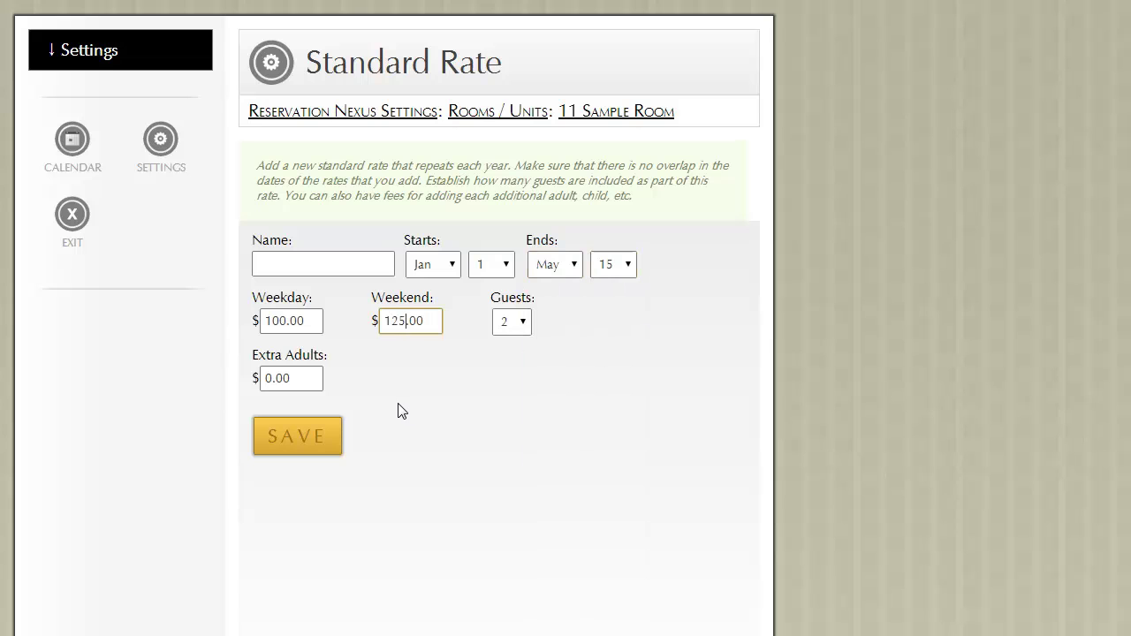
pyautogui.click(305, 445)
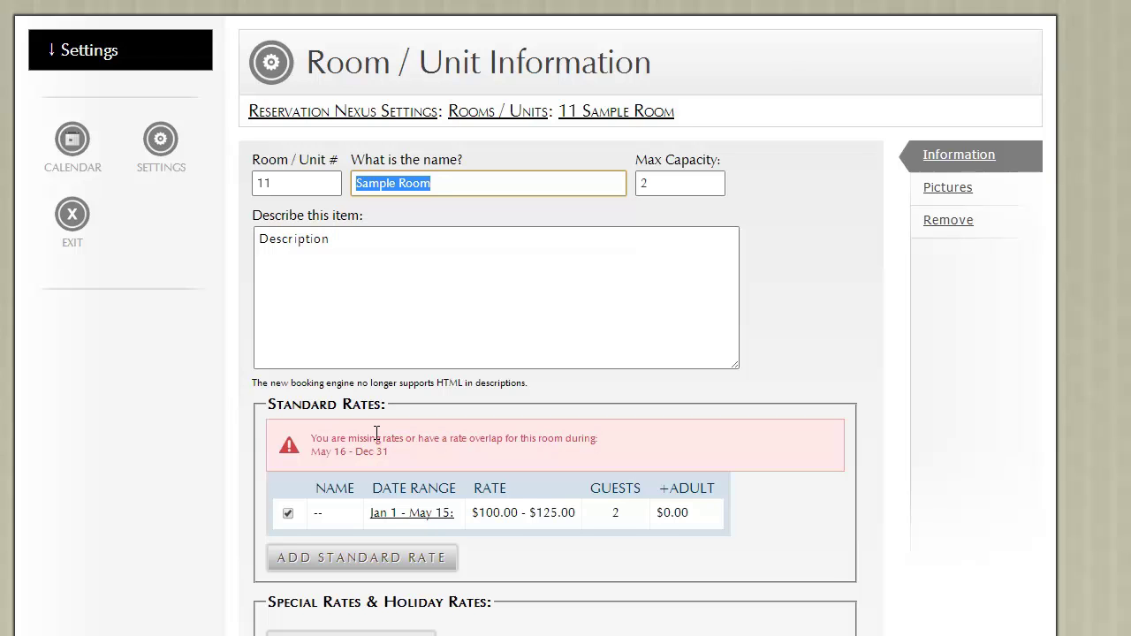
# - Start a second standard rate for Sample Room with May 16 as its start date
pyautogui.click(359, 560)
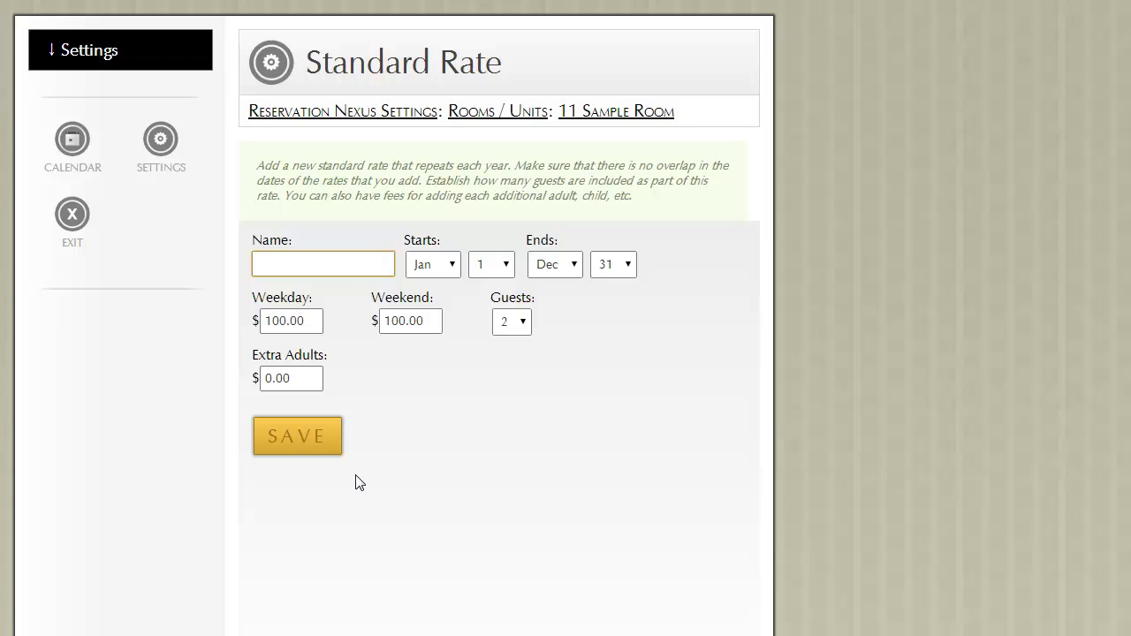
pyautogui.click(459, 267)
pyautogui.click(435, 348)
pyautogui.click(495, 265)
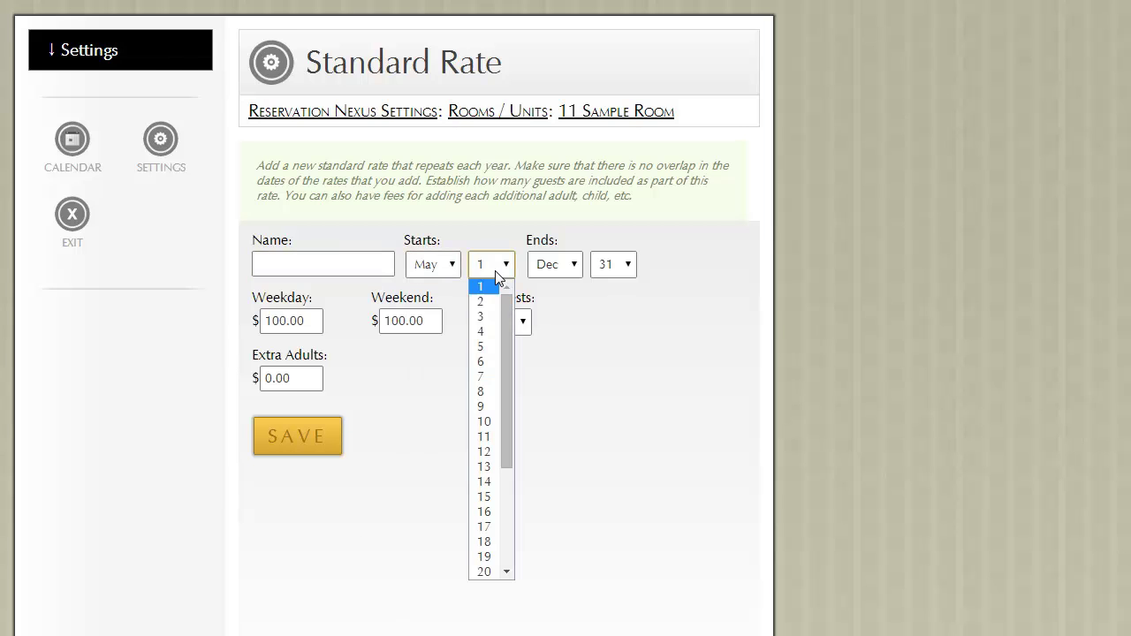
pyautogui.click(483, 512)
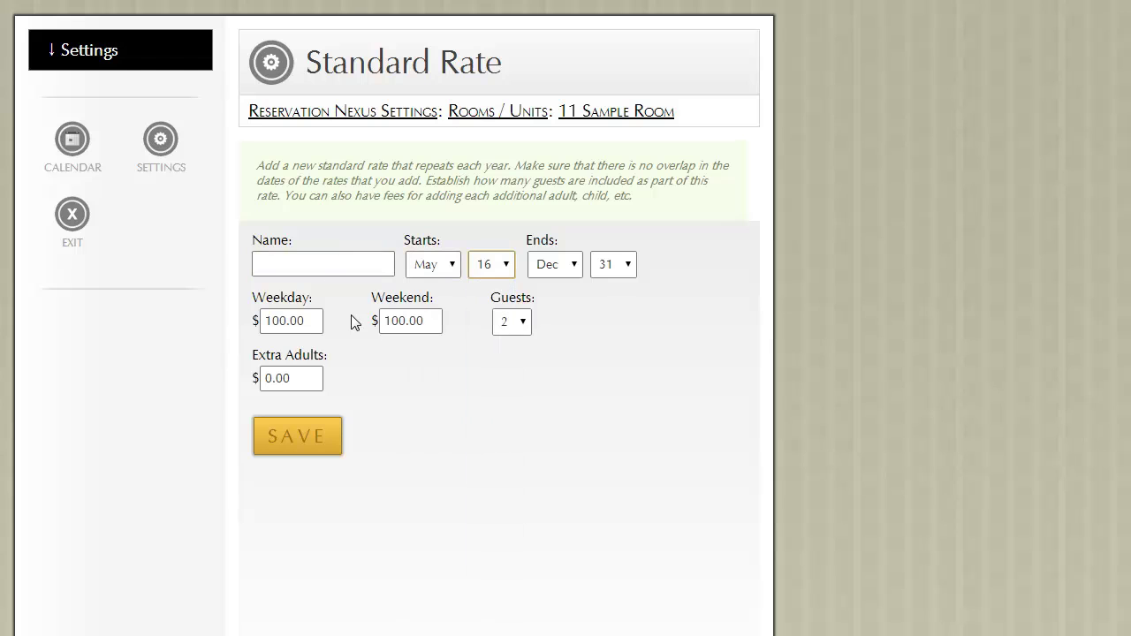
# - Set the second standard rate to 150.00 on weekdays and 175.00 on weekends, and save it
pyautogui.moveTo(271, 323); pyautogui.dragTo(283, 322)
pyautogui.write('5')
pyautogui.moveTo(389, 321); pyautogui.dragTo(394, 321)
pyautogui.write('7')
pyautogui.press('Delete')
pyautogui.write('5')
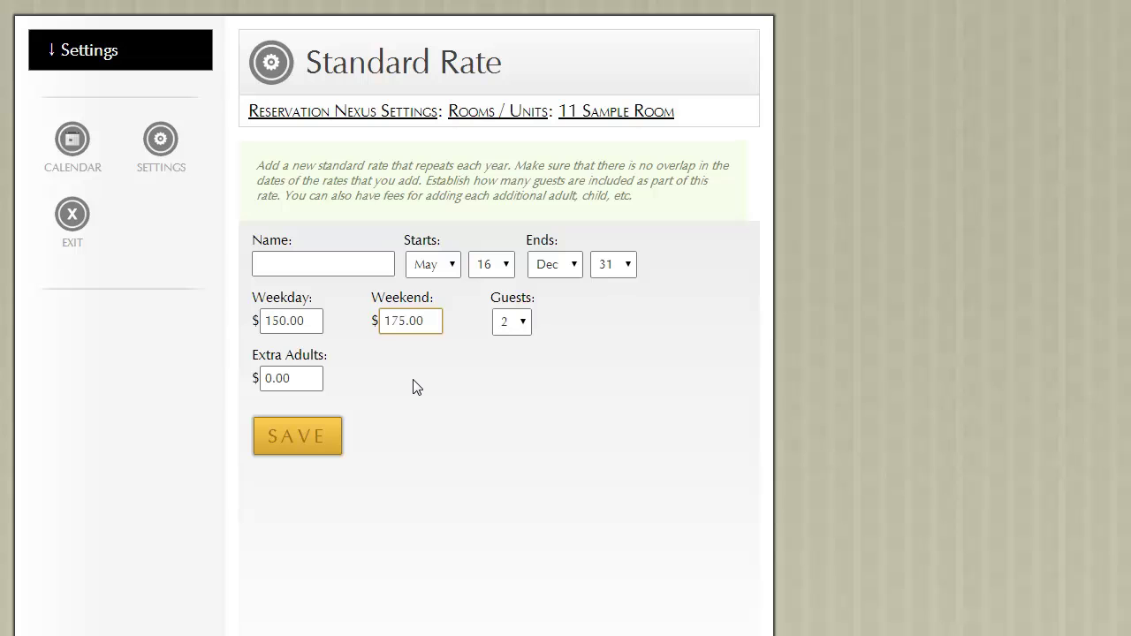
pyautogui.click(304, 433)
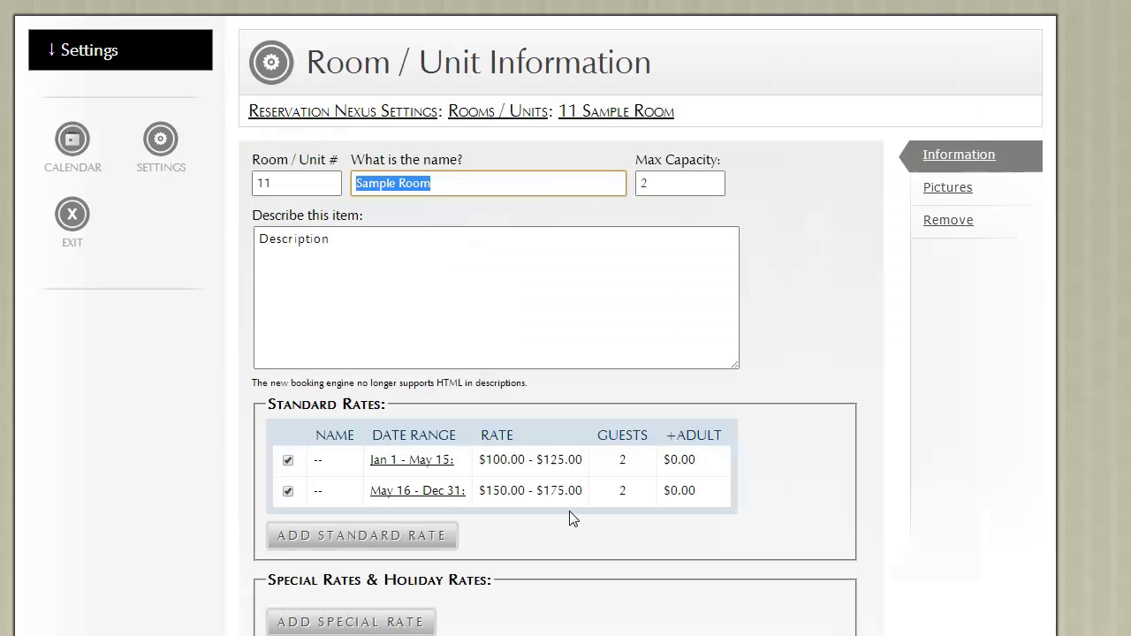
# - Start a special rate for Sample Room ending 5/12/2014 and name it "Kentucky Derby"
pyautogui.scroll(-2, 571, 517)
pyautogui.scroll(1, 557, 508)
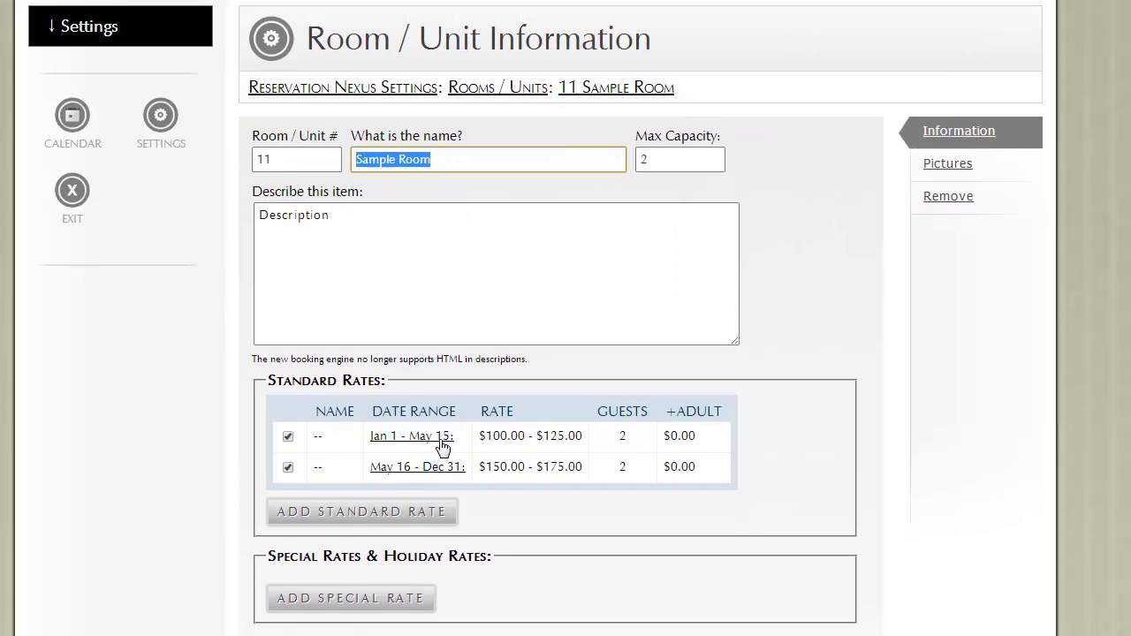
pyautogui.scroll(-1, 442, 461)
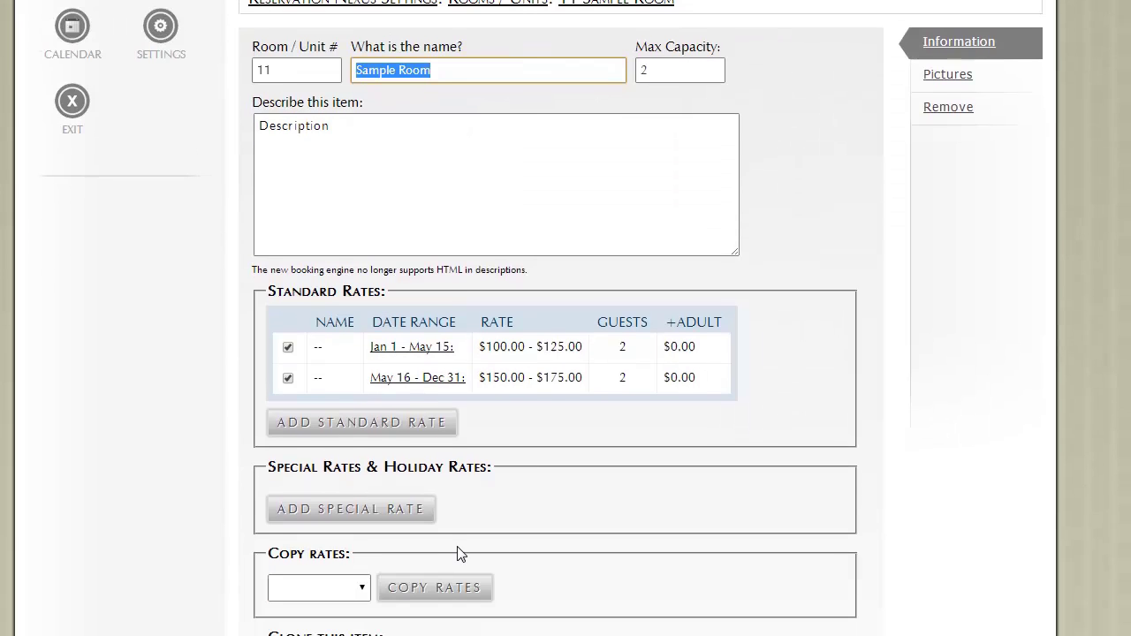
pyautogui.click(362, 511)
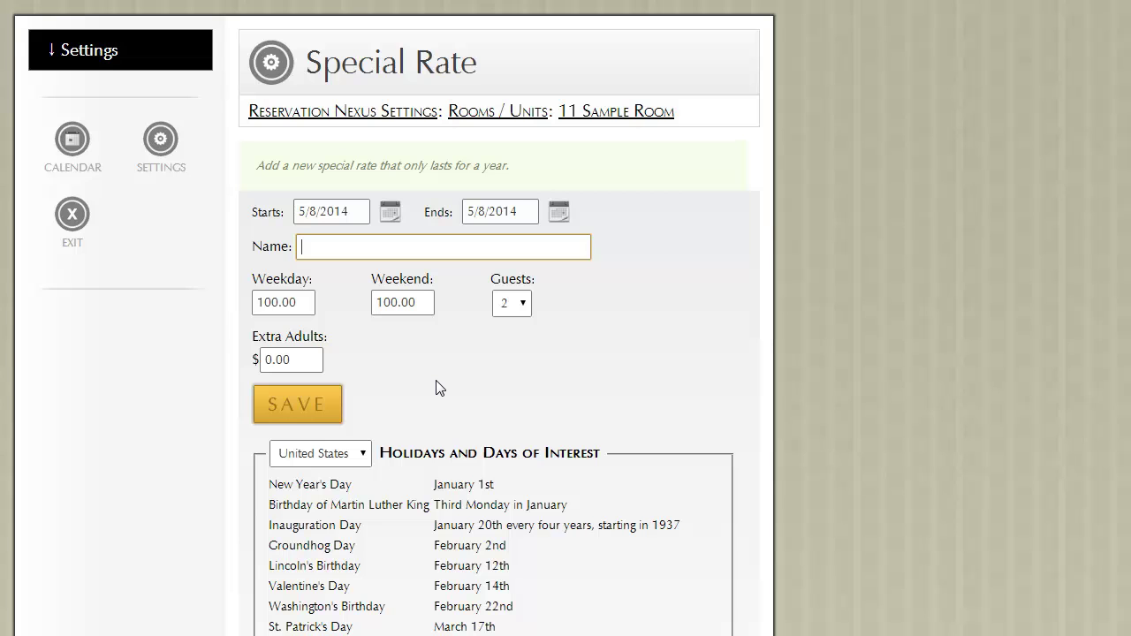
pyautogui.doubleClick(482, 210)
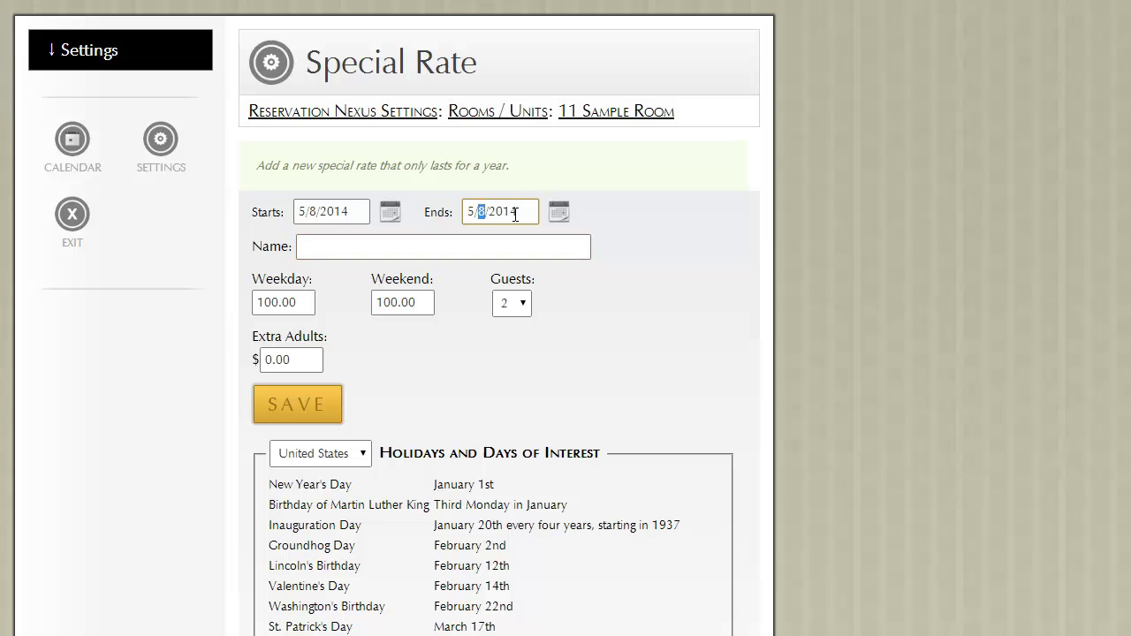
pyautogui.write('12')
pyautogui.click(440, 246)
pyautogui.write('Kent')
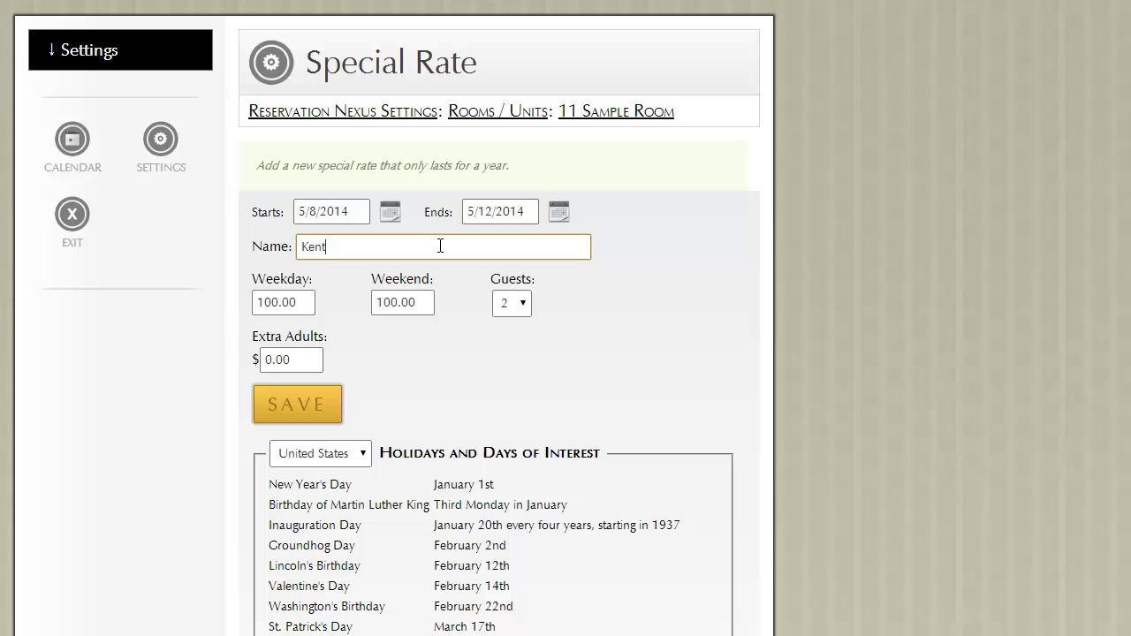
pyautogui.write('ucky Derby')
# - Set the Kentucky Derby rate to 1000.00 on weekdays and 1500.00 on weekends, and save it
pyautogui.click(279, 303)
pyautogui.write('0')
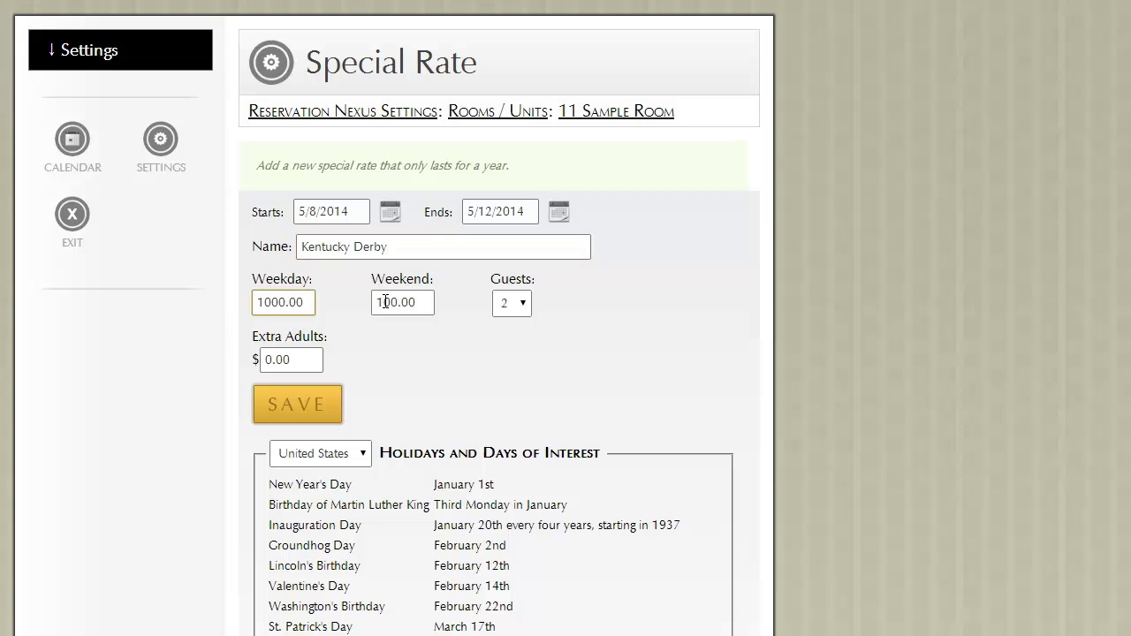
pyautogui.click(396, 301)
pyautogui.press('BackSpace')
pyautogui.press('BackSpace')
pyautogui.write('500')
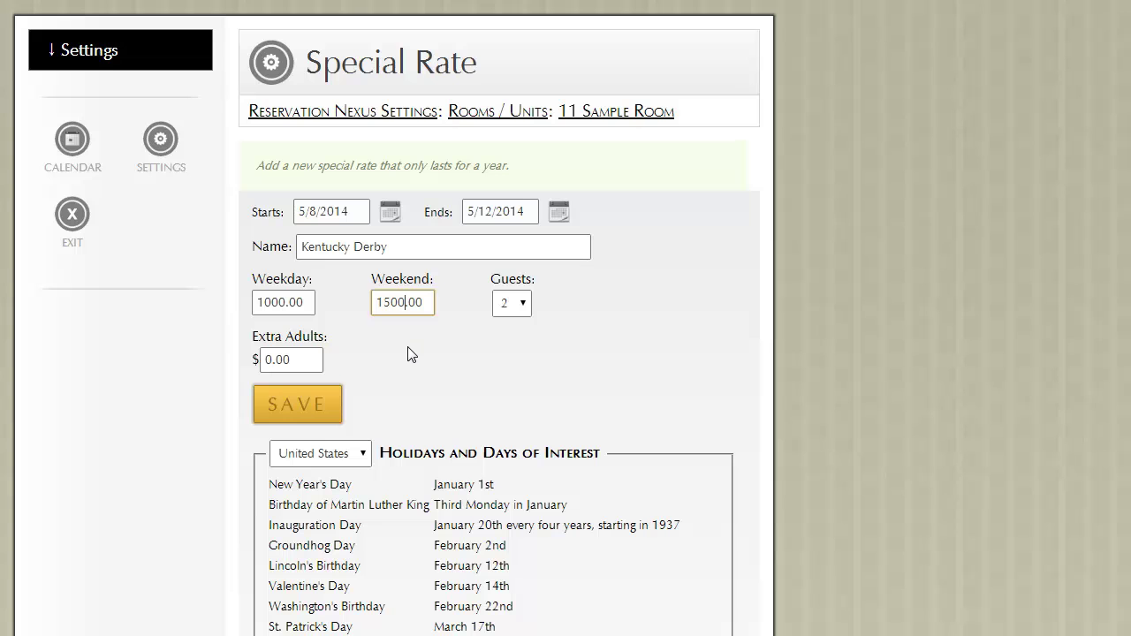
pyautogui.click(320, 407)
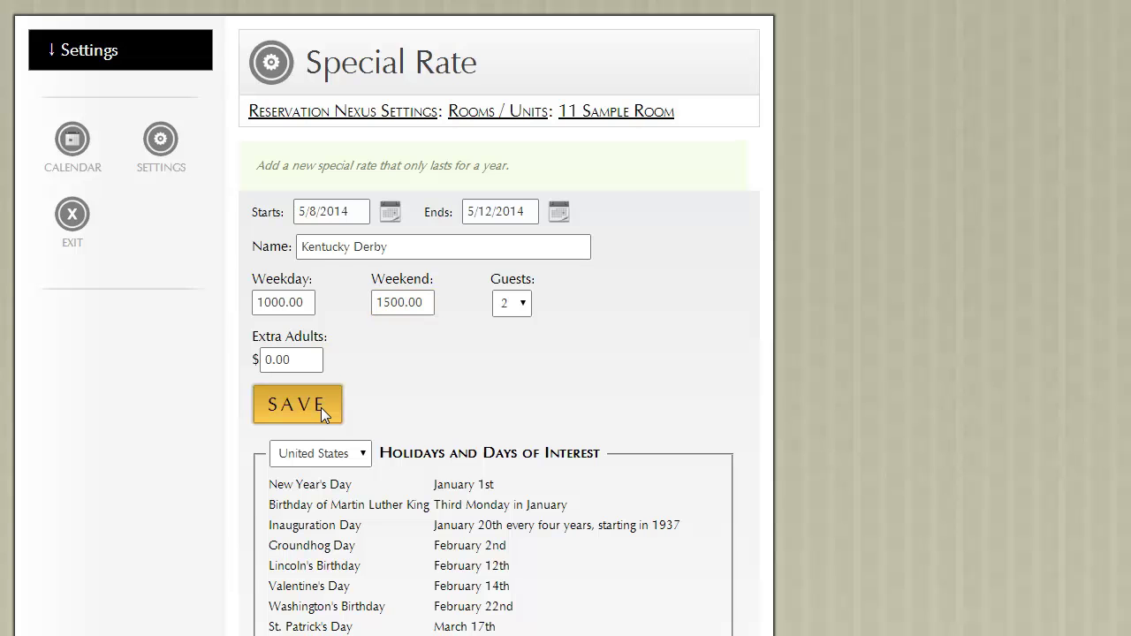
# - Set Sample Room's maximum capacity to 3 and save the room
pyautogui.scroll(-3, 557, 444)
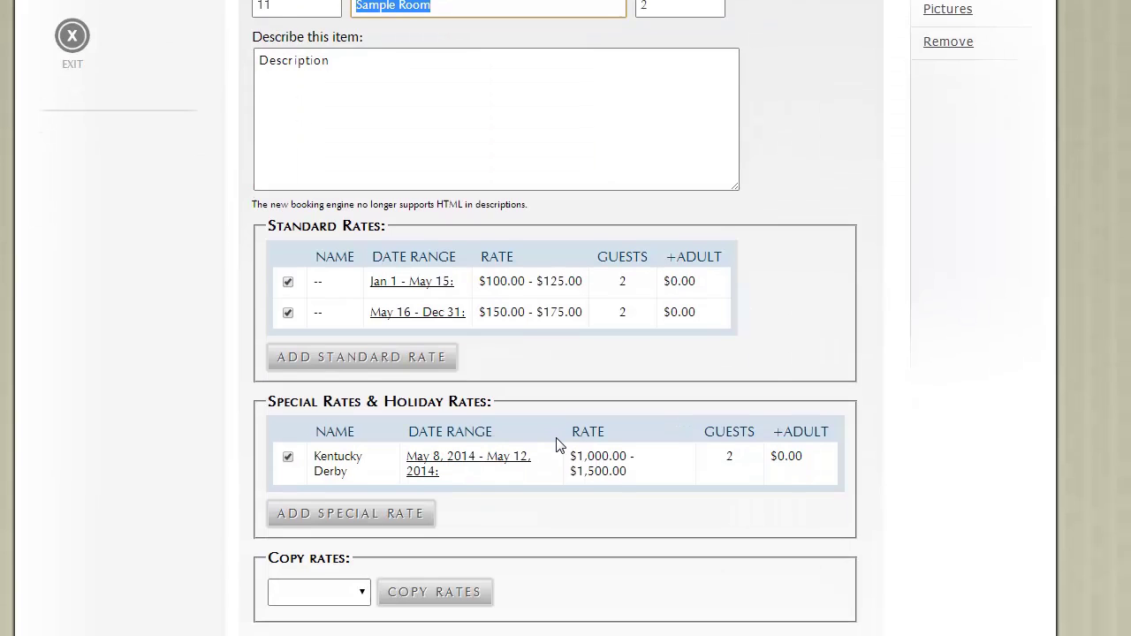
pyautogui.scroll(2, 557, 444)
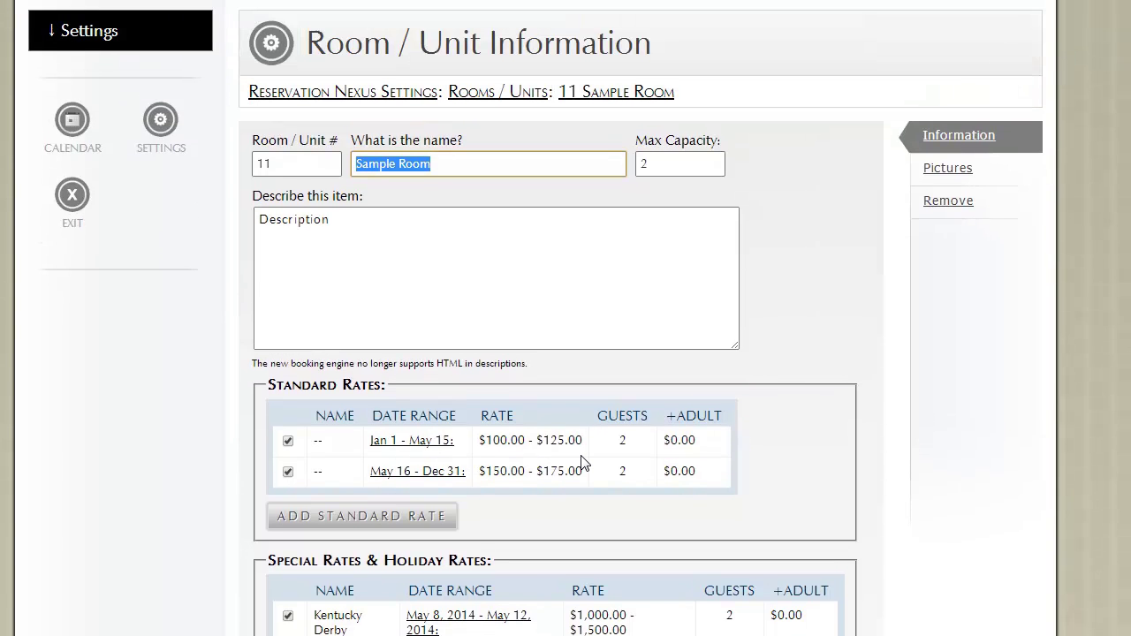
pyautogui.scroll(-1, 581, 462)
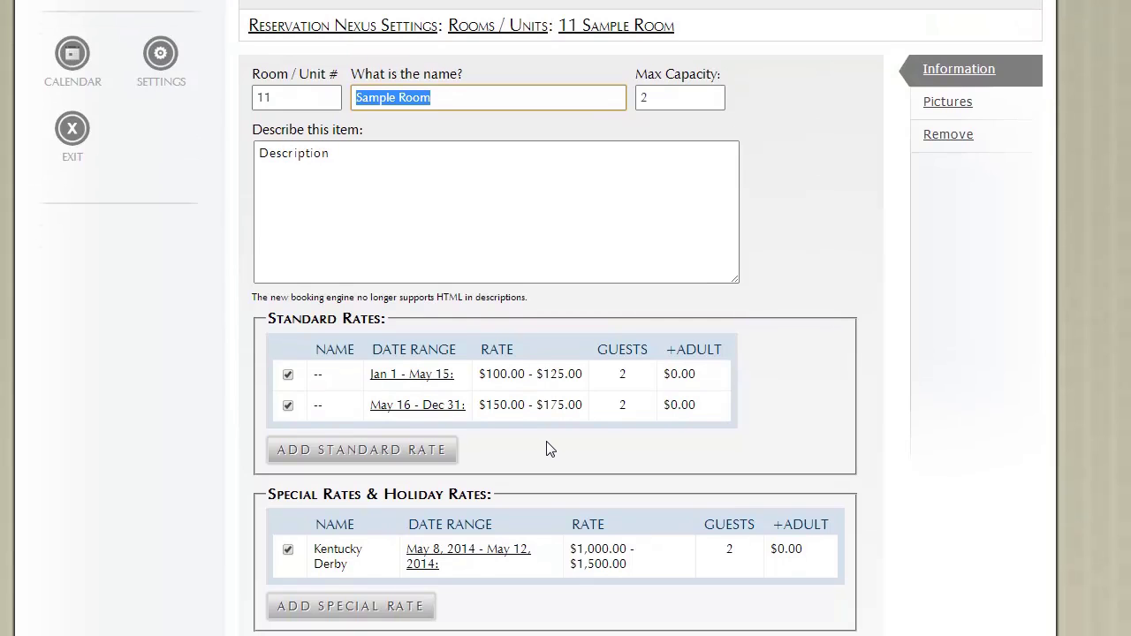
pyautogui.click(642, 98)
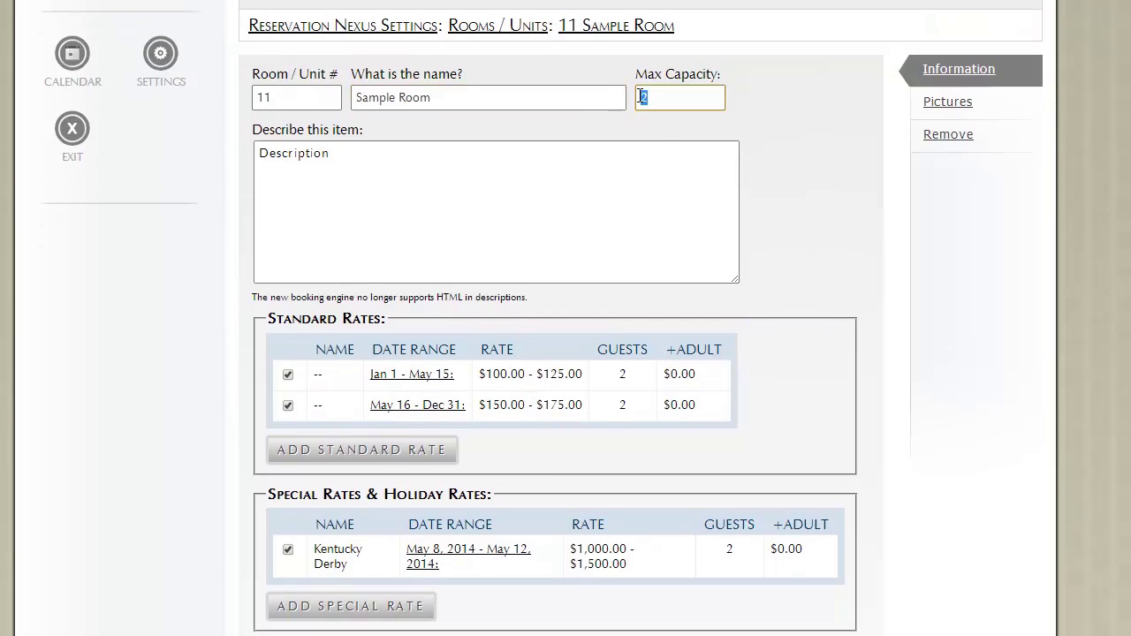
pyautogui.write('3')
pyautogui.click(174, 400)
pyautogui.scroll(-5, 177, 399)
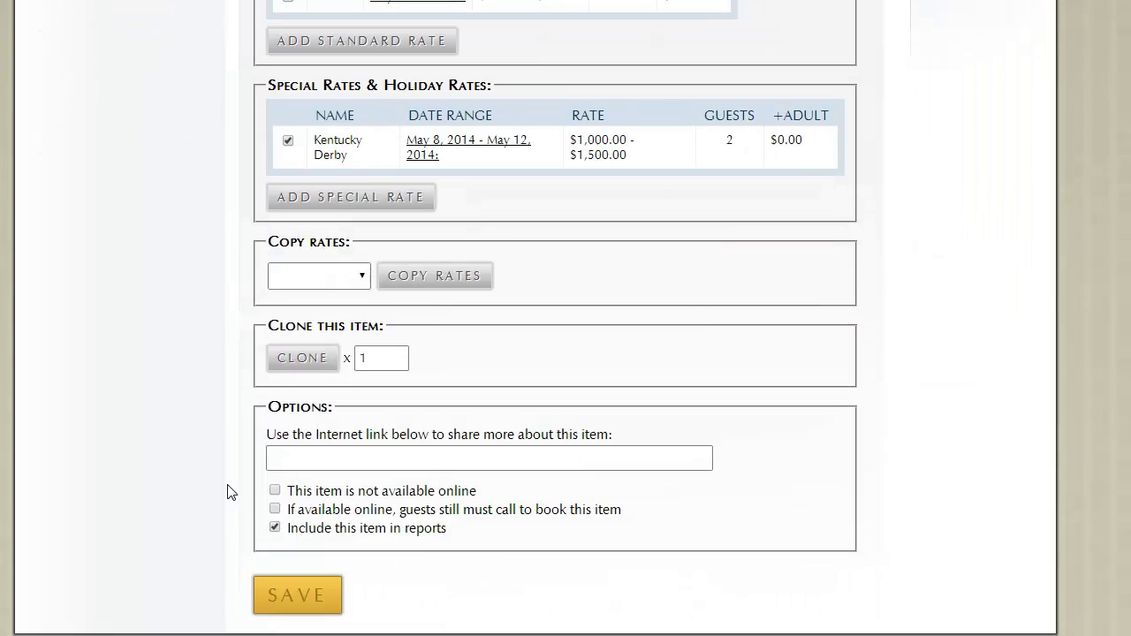
pyautogui.click(299, 596)
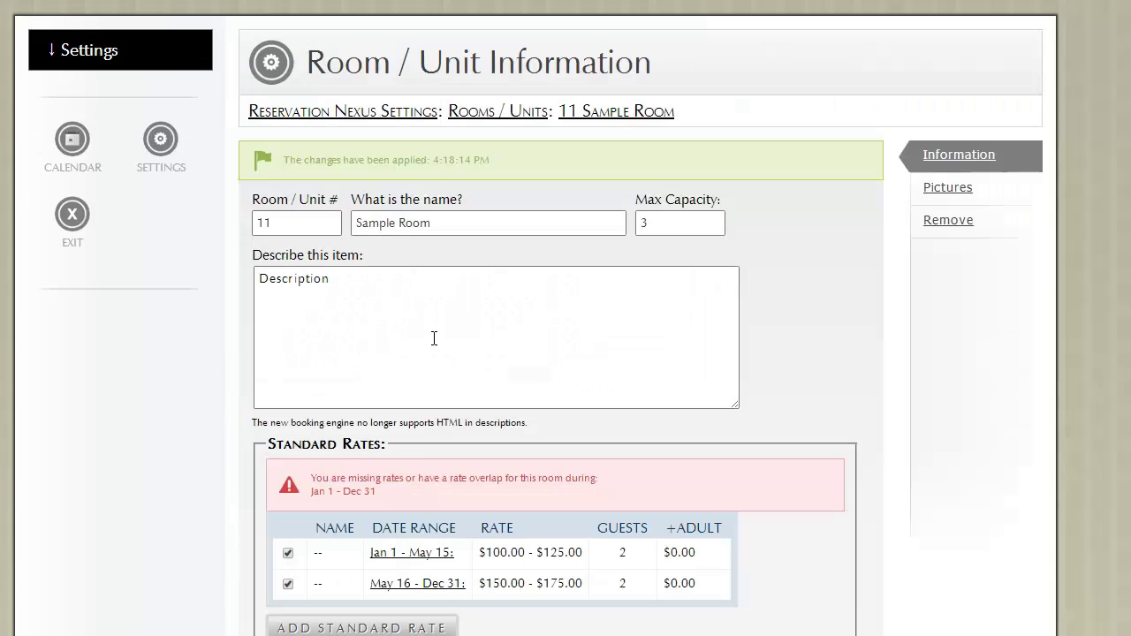
# - Set the extra-adult charge of the Jan 1 - May 15 standard rate to 25 and save it
pyautogui.scroll(-1, 430, 336)
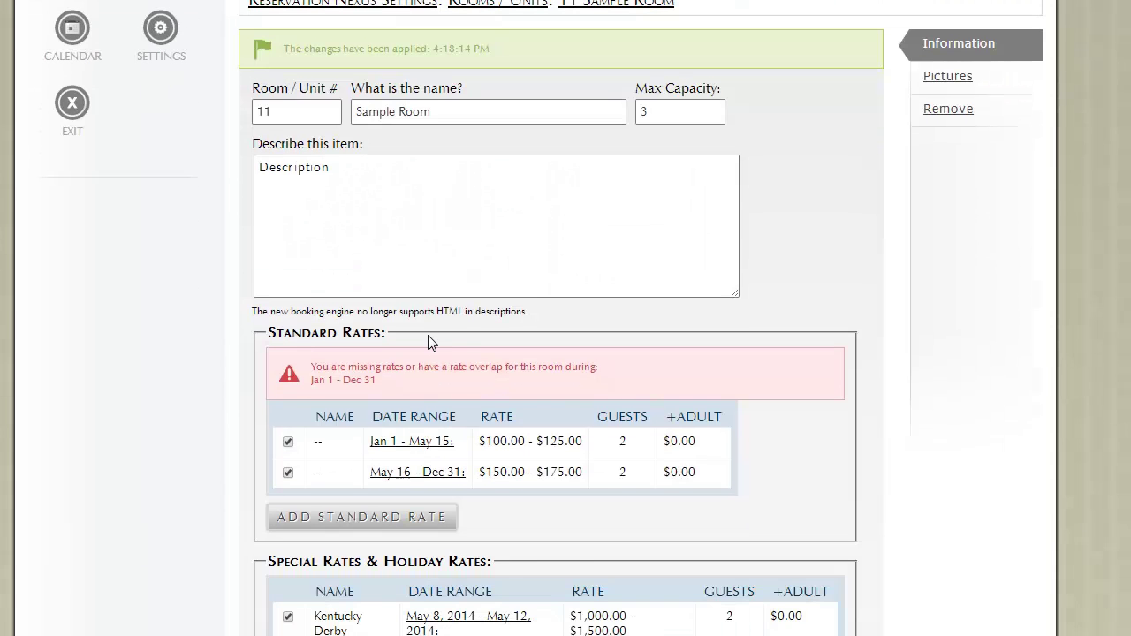
pyautogui.click(411, 446)
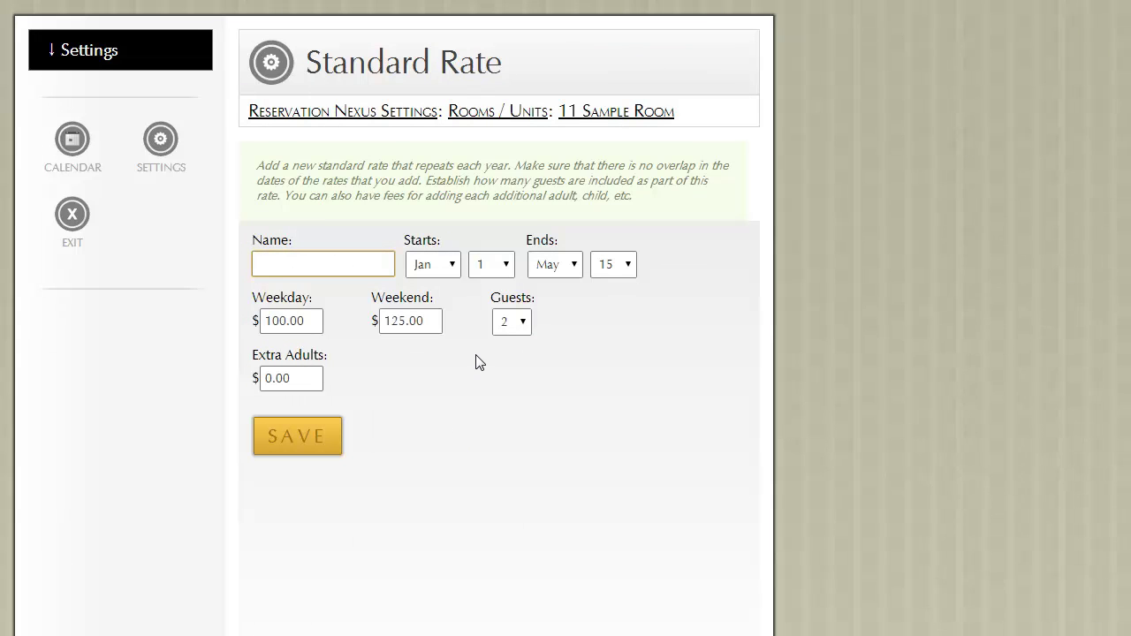
pyautogui.click(290, 378)
pyautogui.moveTo(290, 378); pyautogui.dragTo(242, 380)
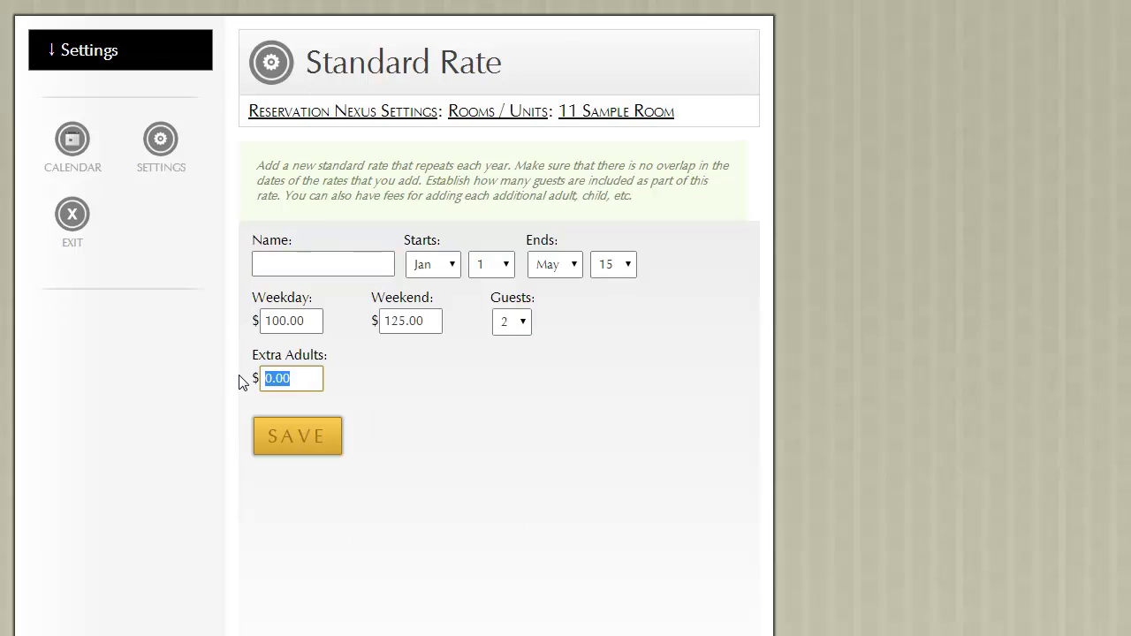
pyautogui.write('25')
pyautogui.click(292, 442)
# - Set the extra-adult charge of the May 16 - Dec 31 standard rate to 25 and save it
pyautogui.click(400, 546)
pyautogui.moveTo(311, 379); pyautogui.dragTo(246, 382)
pyautogui.write('25')
pyautogui.click(295, 442)
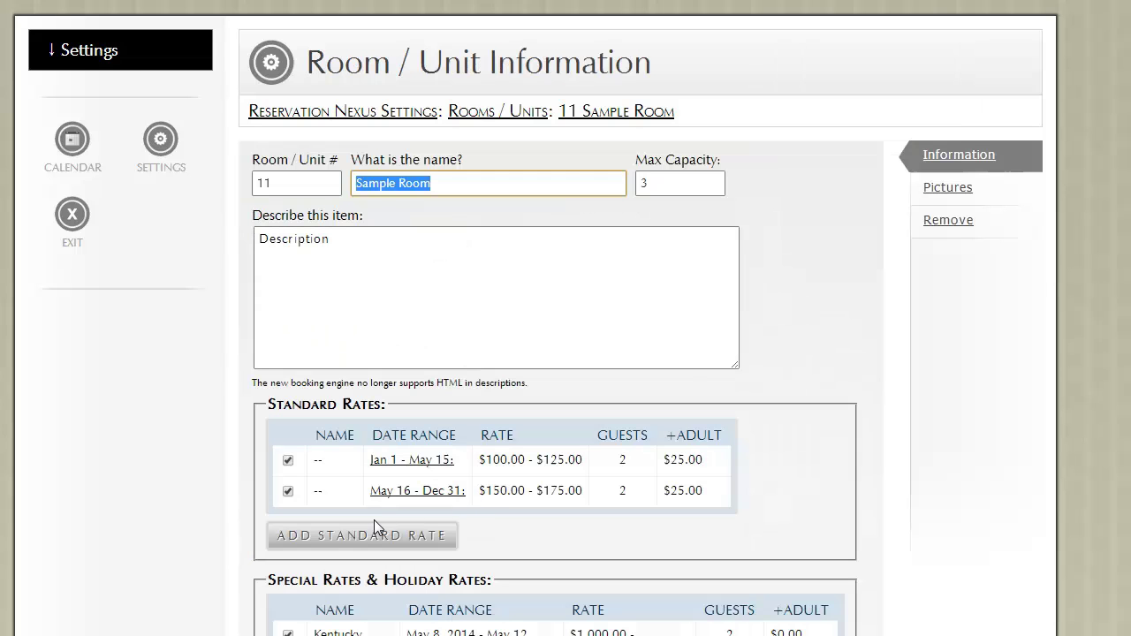
# - Reset the extra-adult charge of the Jan 1 - May 15 standard rate to 0 and save it
pyautogui.click(418, 462)
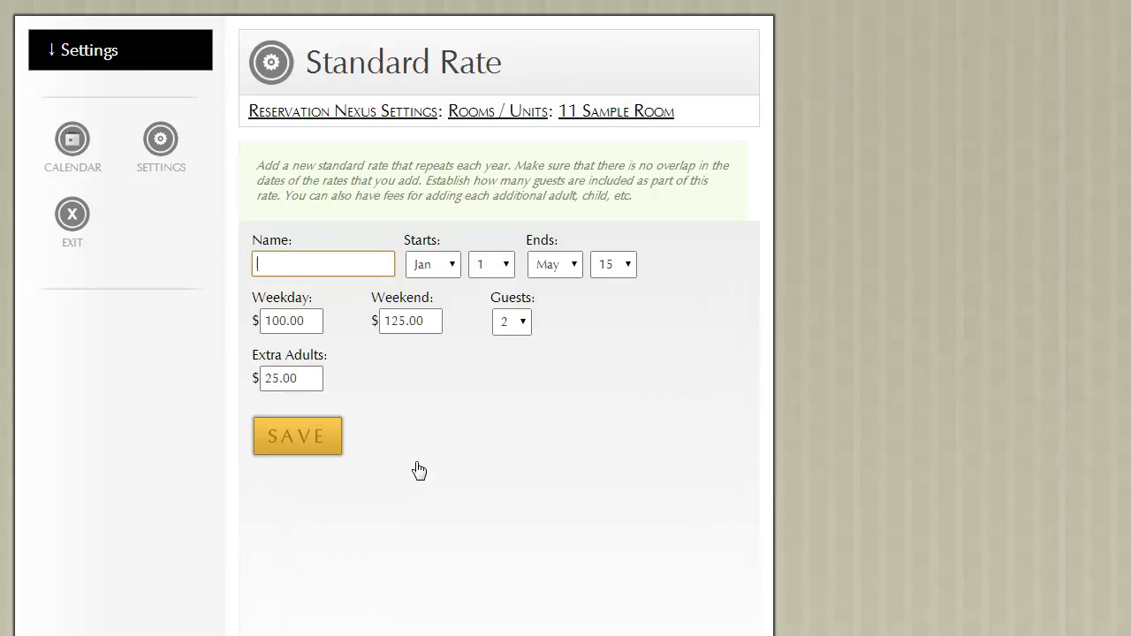
pyautogui.moveTo(322, 380); pyautogui.dragTo(242, 378)
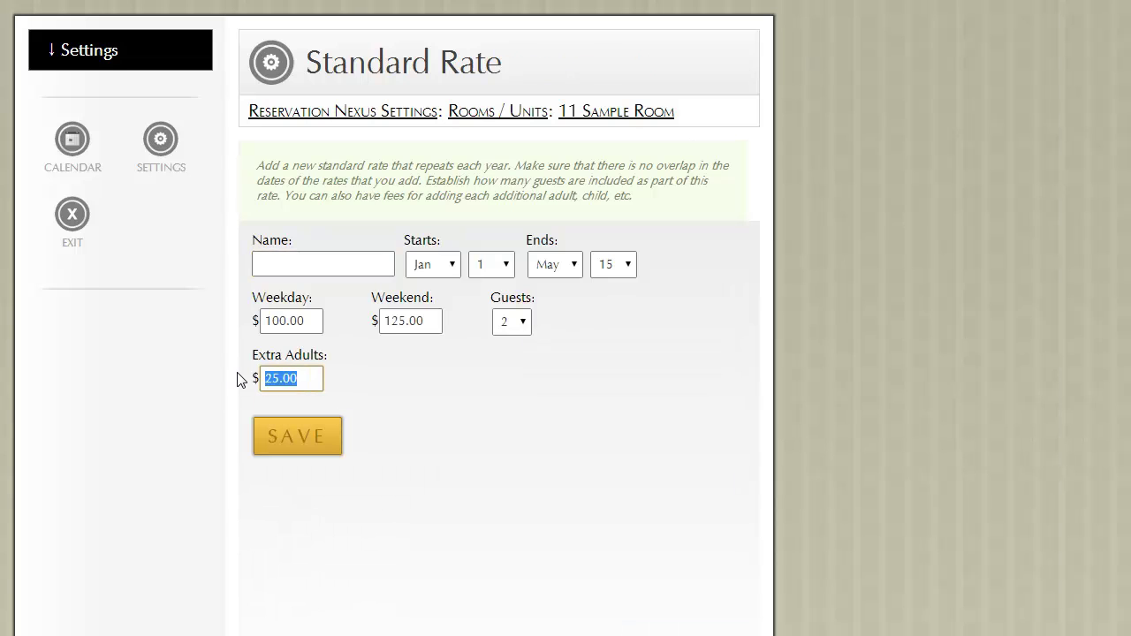
pyautogui.write('0')
pyautogui.click(286, 449)
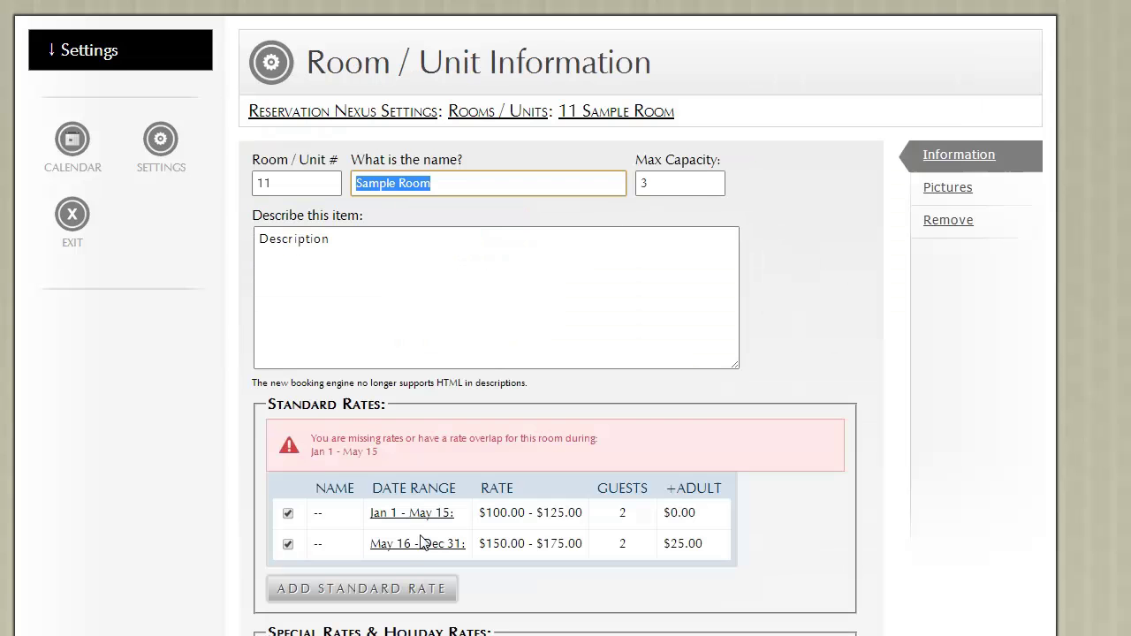
# - Reset the extra-adult charge of the May 16 - Dec 31 standard rate to 0 and save it
pyautogui.click(421, 545)
pyautogui.moveTo(320, 379); pyautogui.dragTo(261, 378)
pyautogui.write('0')
pyautogui.click(298, 442)
# - Add a three-guest standard rate of 125.00 on weekdays and 150.00 on weekends, and save it
pyautogui.click(325, 589)
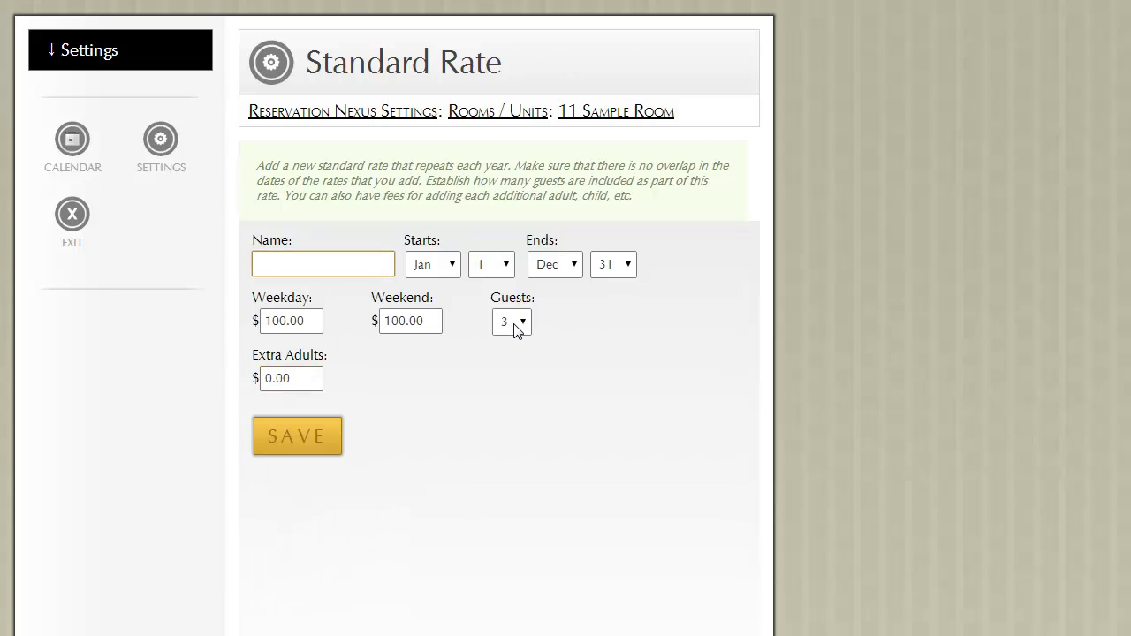
pyautogui.click(281, 324)
pyautogui.moveTo(277, 324); pyautogui.dragTo(285, 323)
pyautogui.write('25')
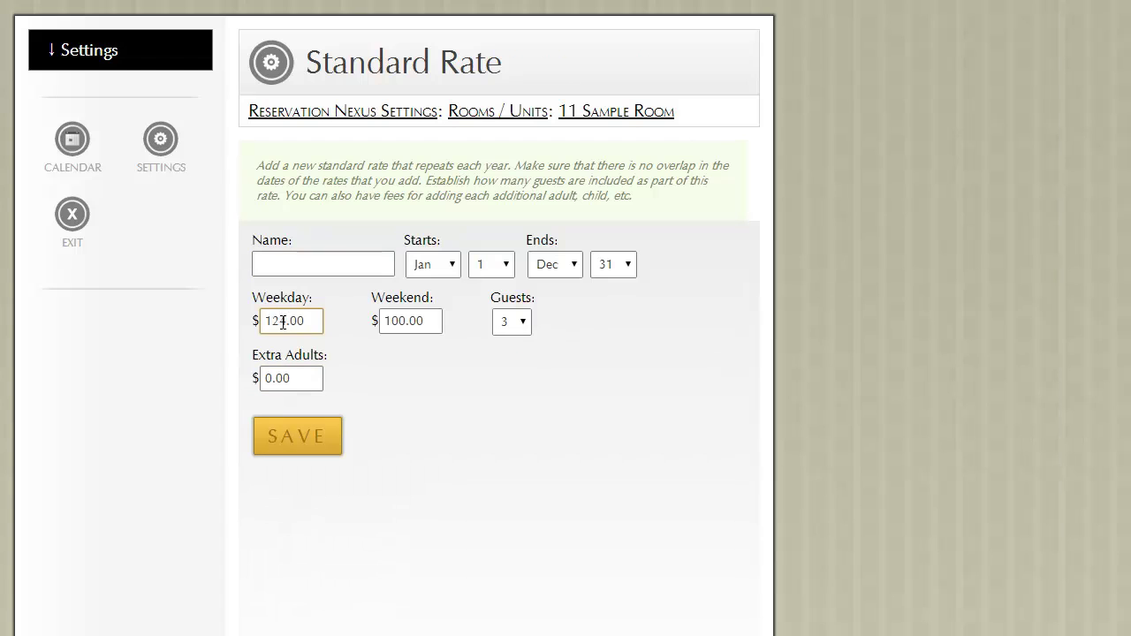
pyautogui.click(406, 322)
pyautogui.moveTo(406, 322); pyautogui.dragTo(394, 323)
pyautogui.write('50')
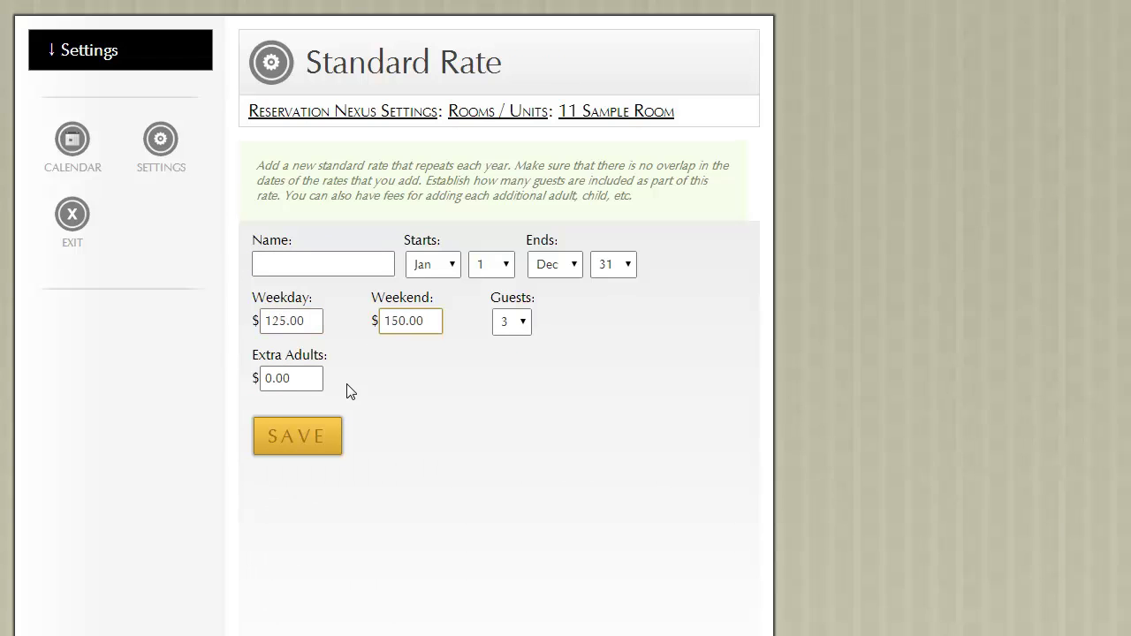
pyautogui.click(300, 438)
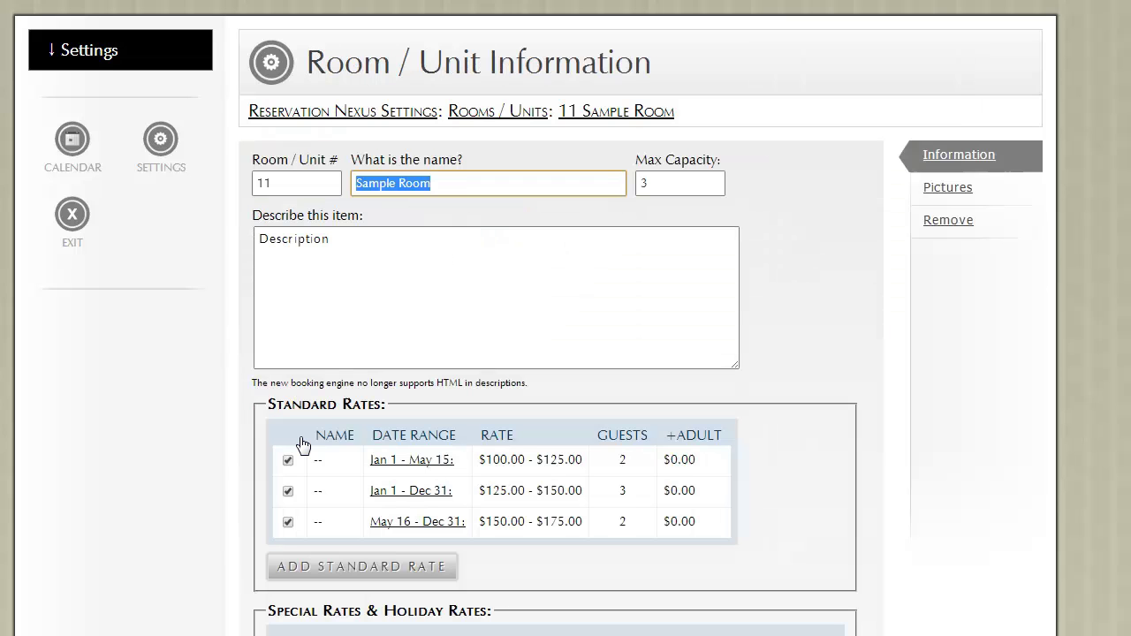
# - Set the end date of the three-guest standard rate to May 15 and save it
pyautogui.click(442, 499)
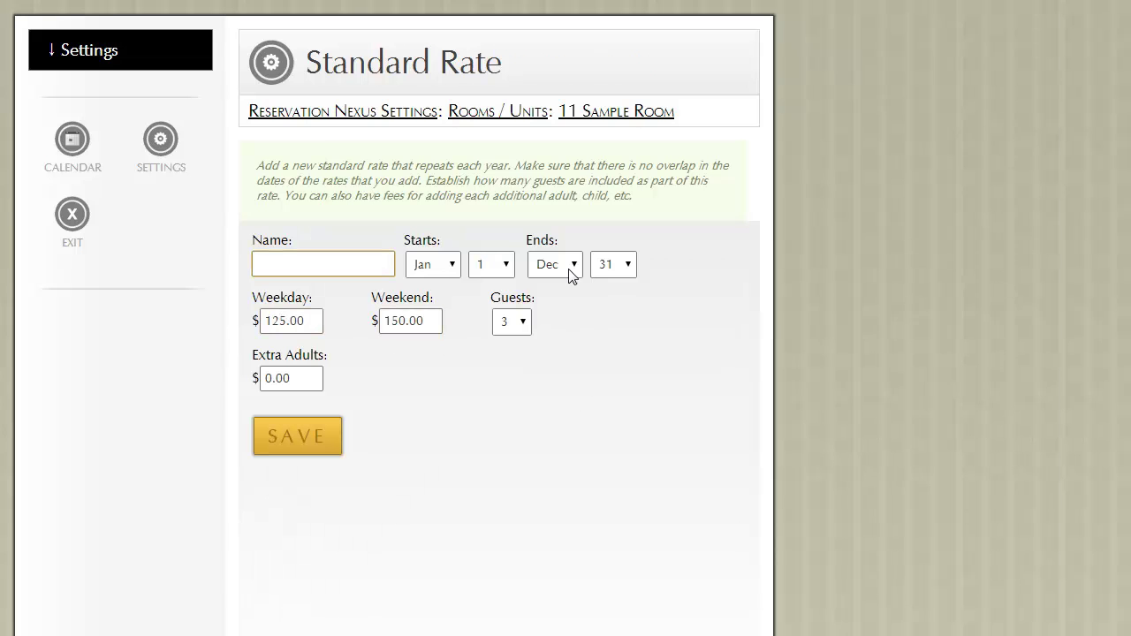
pyautogui.click(568, 269)
pyautogui.click(548, 346)
pyautogui.click(608, 269)
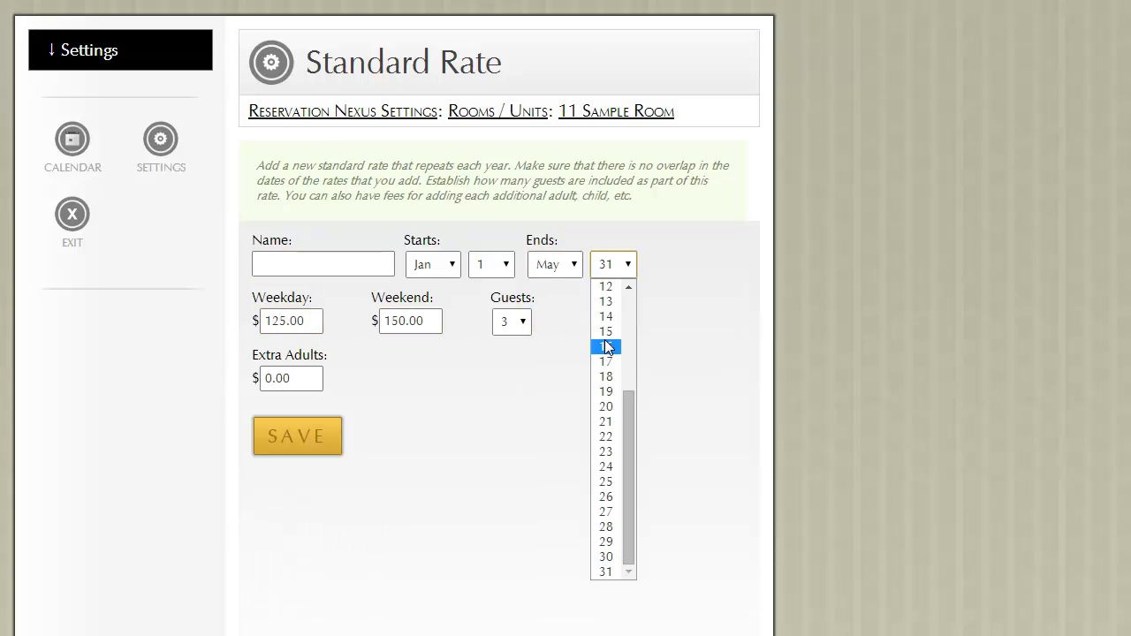
pyautogui.click(608, 331)
pyautogui.click(310, 433)
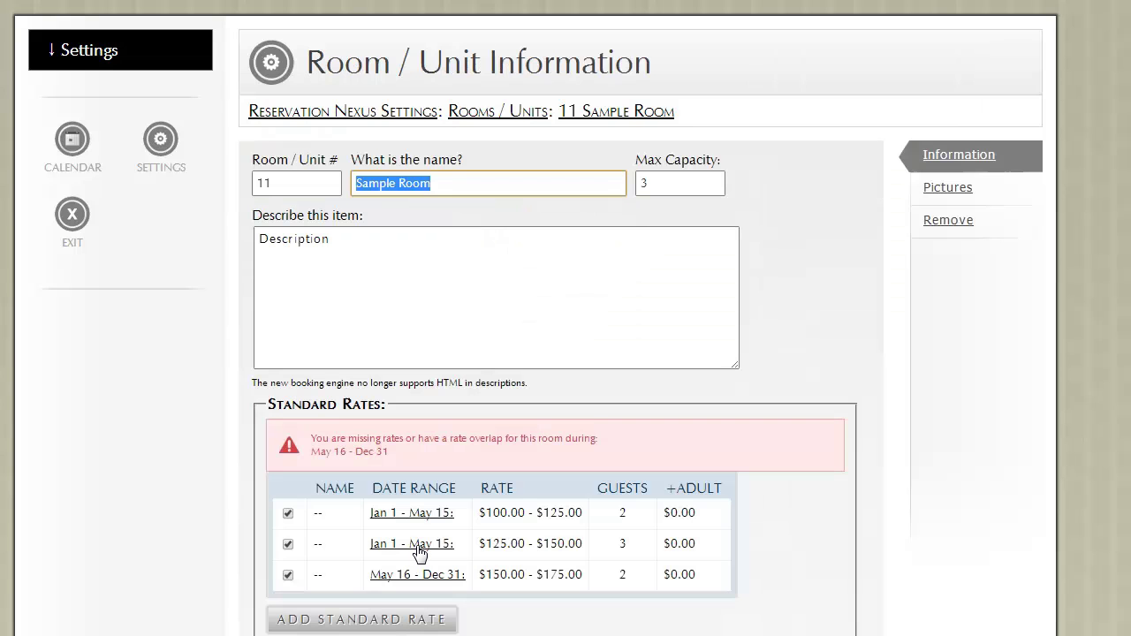
# - Set Sample Room's maximum capacity to 4 and save the room
pyautogui.click(661, 184)
pyautogui.write('4')
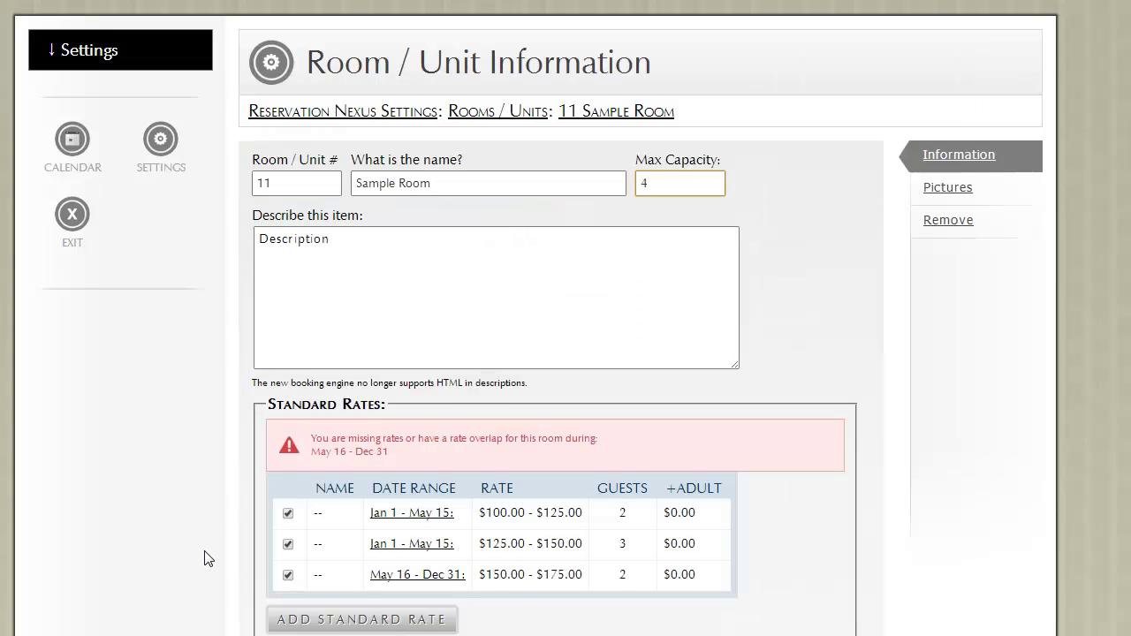
pyautogui.scroll(-6, 206, 556)
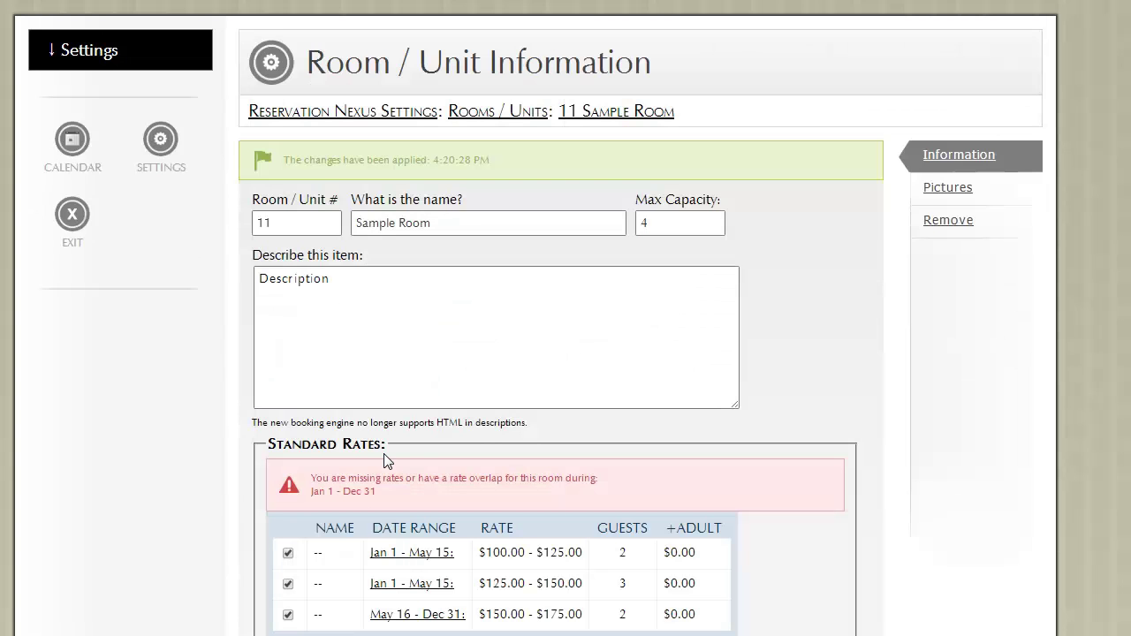
# - Add a four-guest standard rate of 135.00 on weekdays and 160.00 on weekends, and save it
pyautogui.scroll(-1, 372, 474)
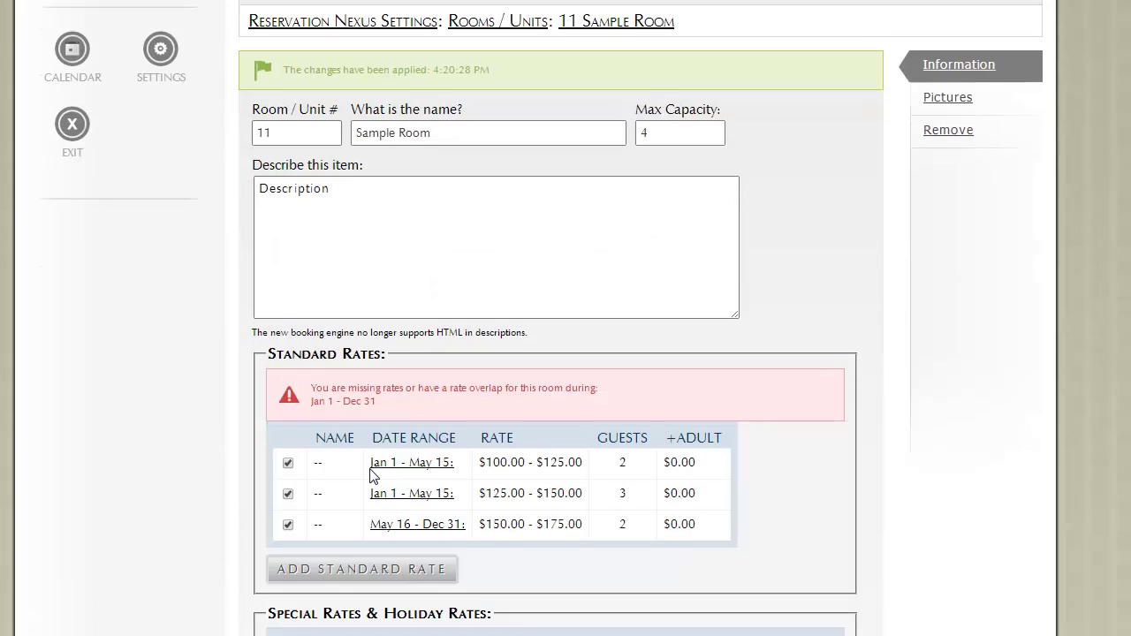
pyautogui.click(342, 572)
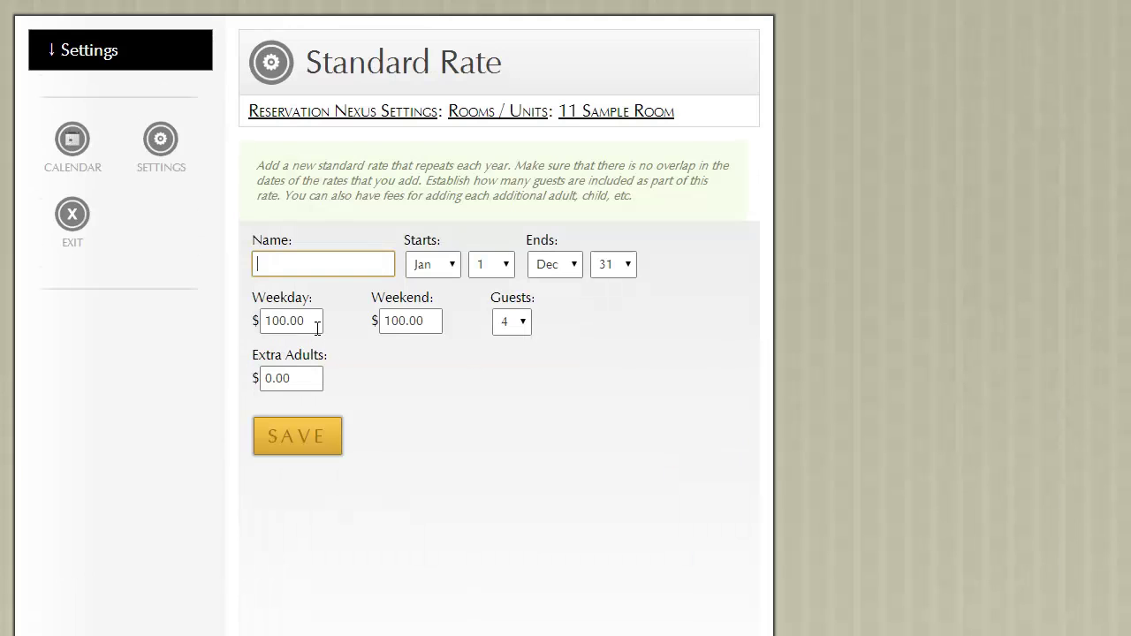
pyautogui.moveTo(286, 322); pyautogui.dragTo(274, 320)
pyautogui.write('35')
pyautogui.moveTo(406, 320); pyautogui.dragTo(393, 321)
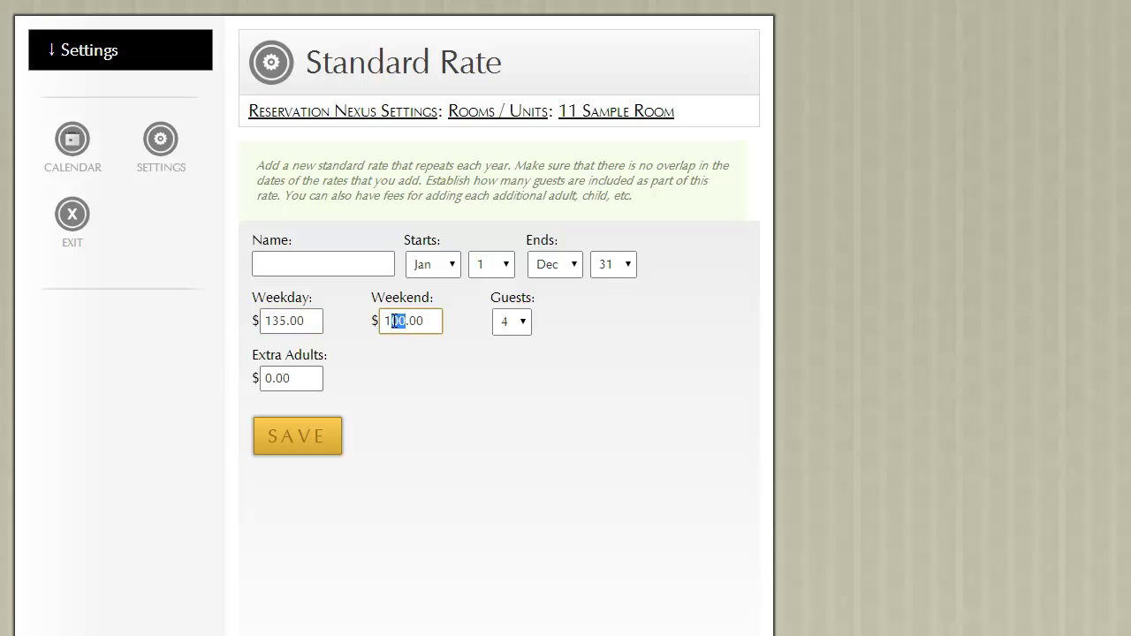
pyautogui.write('60')
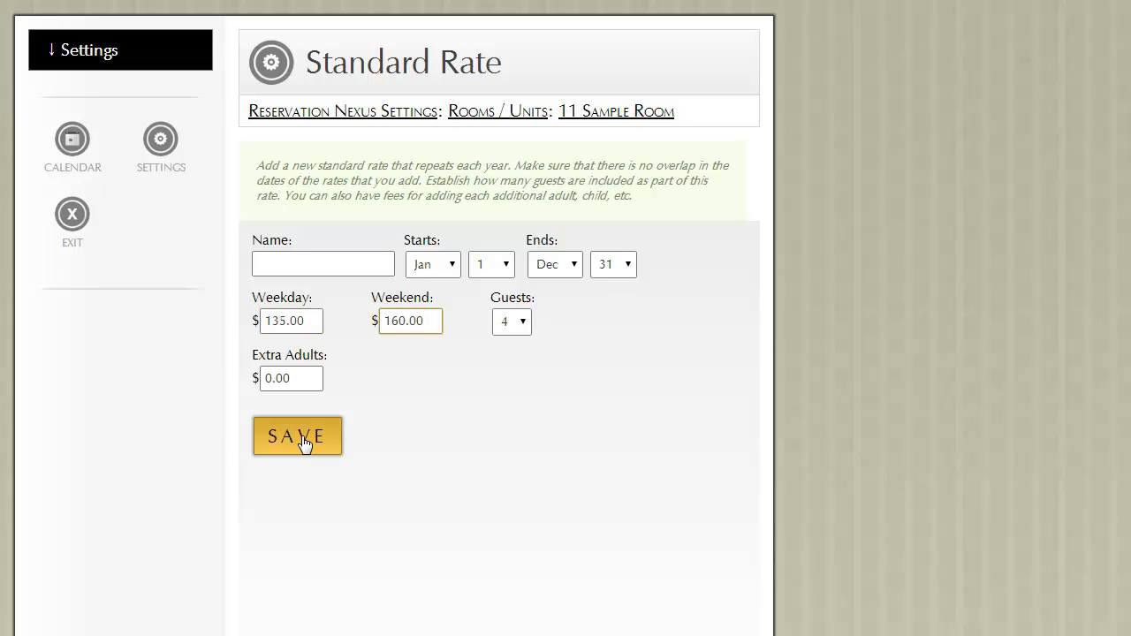
pyautogui.click(302, 442)
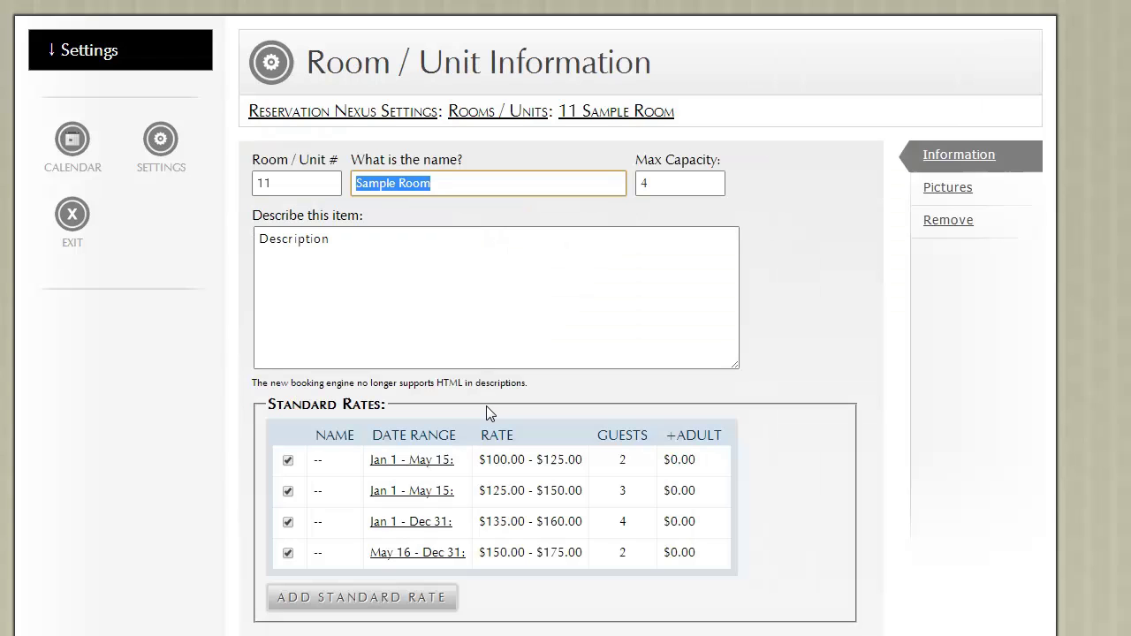
# - Remove the three-guest and four-guest standard rates from Sample Room by deselecting them and saving the room
pyautogui.click(288, 491)
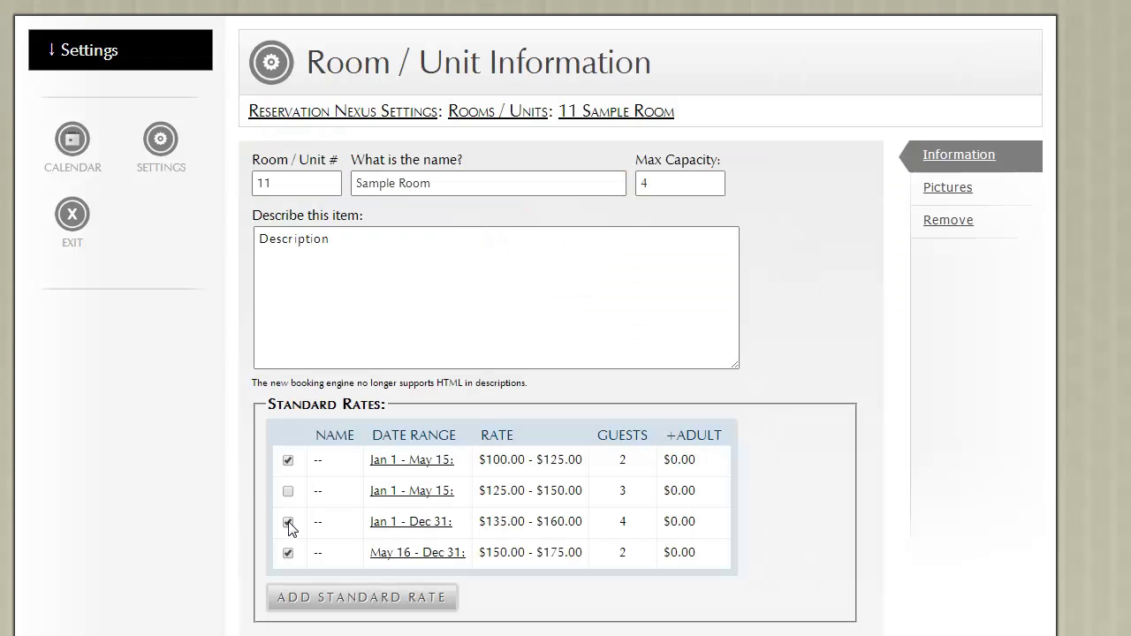
pyautogui.scroll(-6, 290, 526)
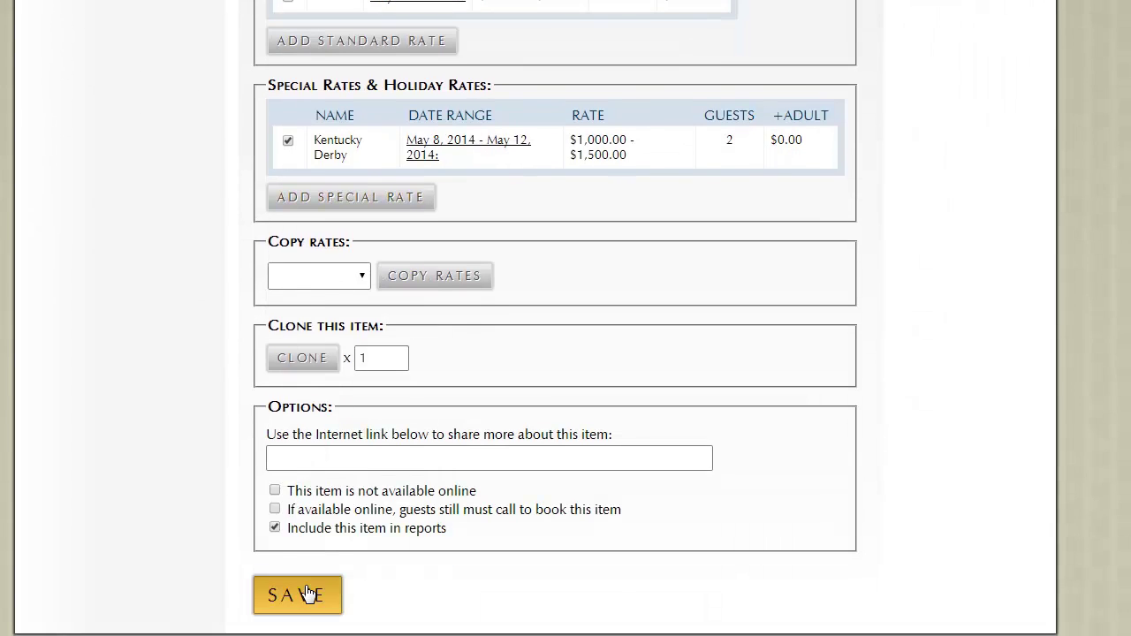
pyautogui.click(305, 599)
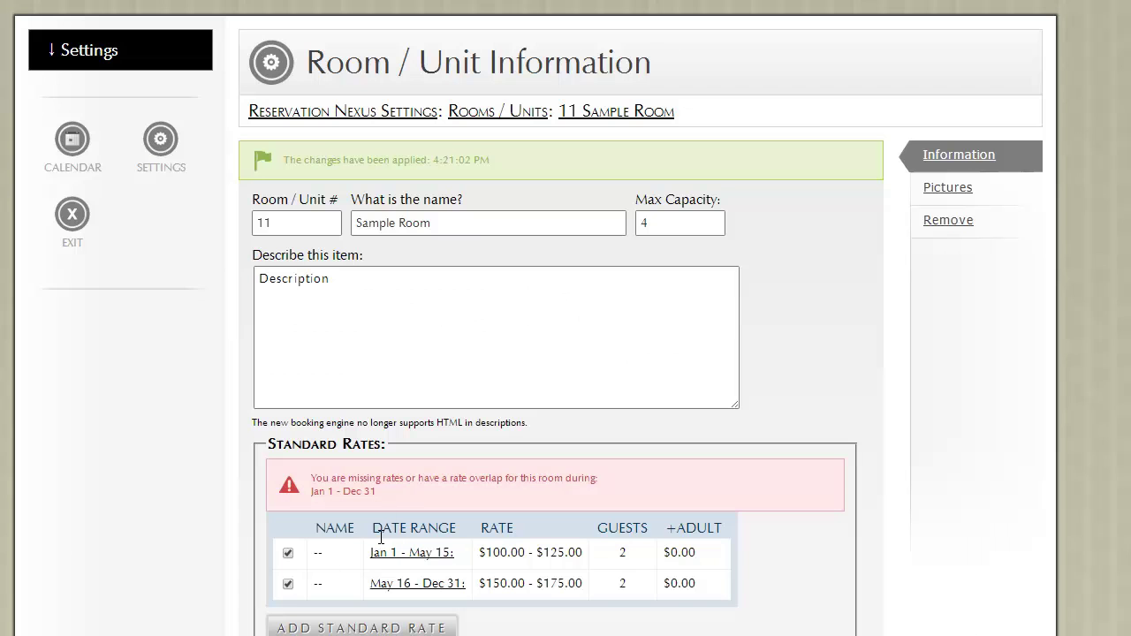
# - Charge 25 per extra adult on the Jan 1 - May 15 standard rate and save it
pyautogui.click(404, 555)
pyautogui.doubleClick(262, 382)
pyautogui.write('25')
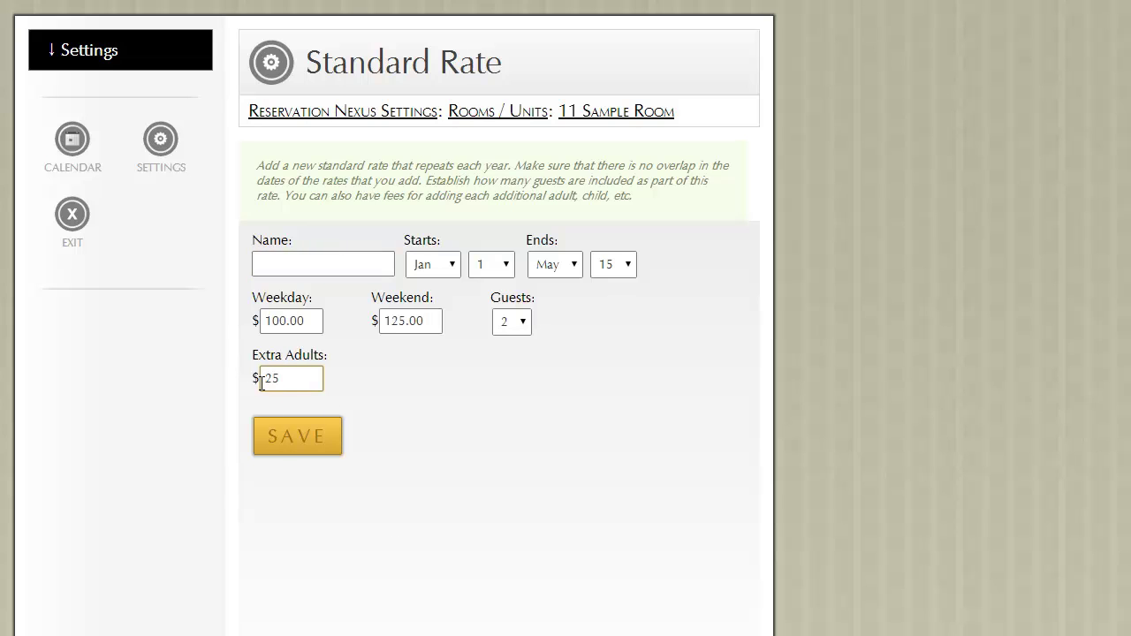
pyautogui.click(284, 445)
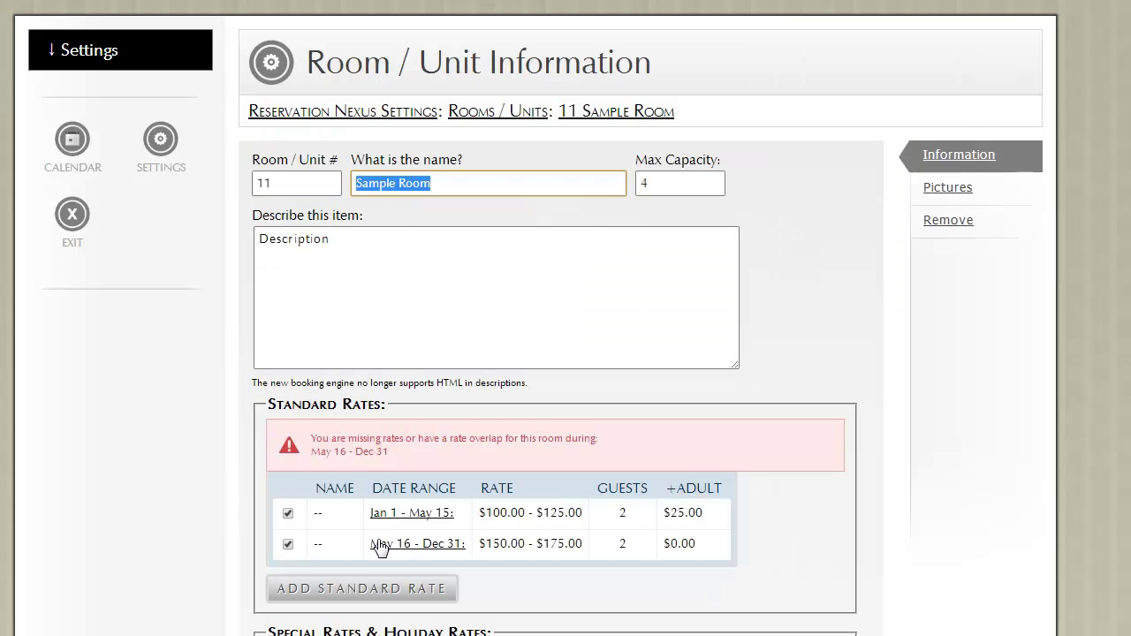
# - Charge 25 per extra adult on the May 16 - Dec 31 standard rate and save it
pyautogui.click(386, 544)
pyautogui.doubleClick(265, 380)
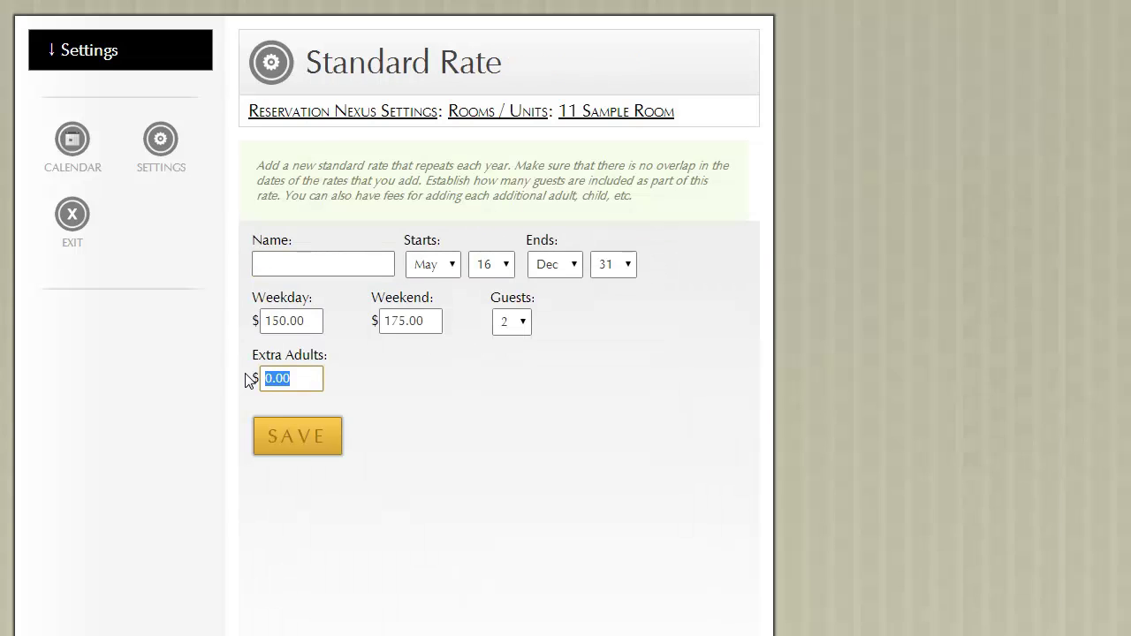
pyautogui.write('25')
pyautogui.click(289, 451)
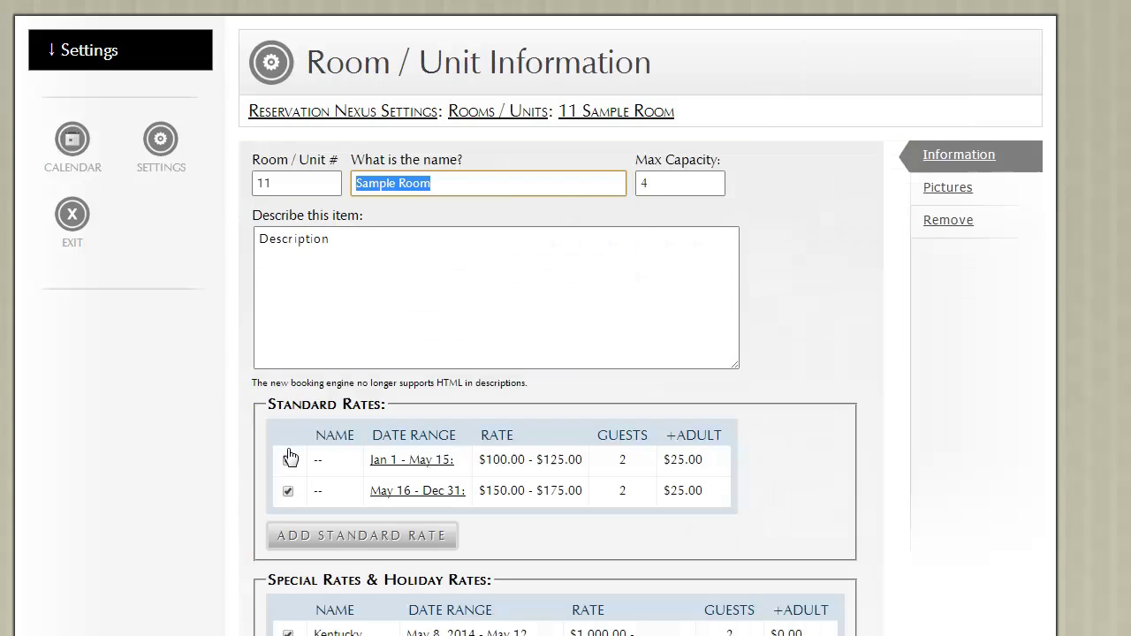
# - Copy the rates from "03) Room 3" to Sample Room
pyautogui.scroll(-3, 398, 435)
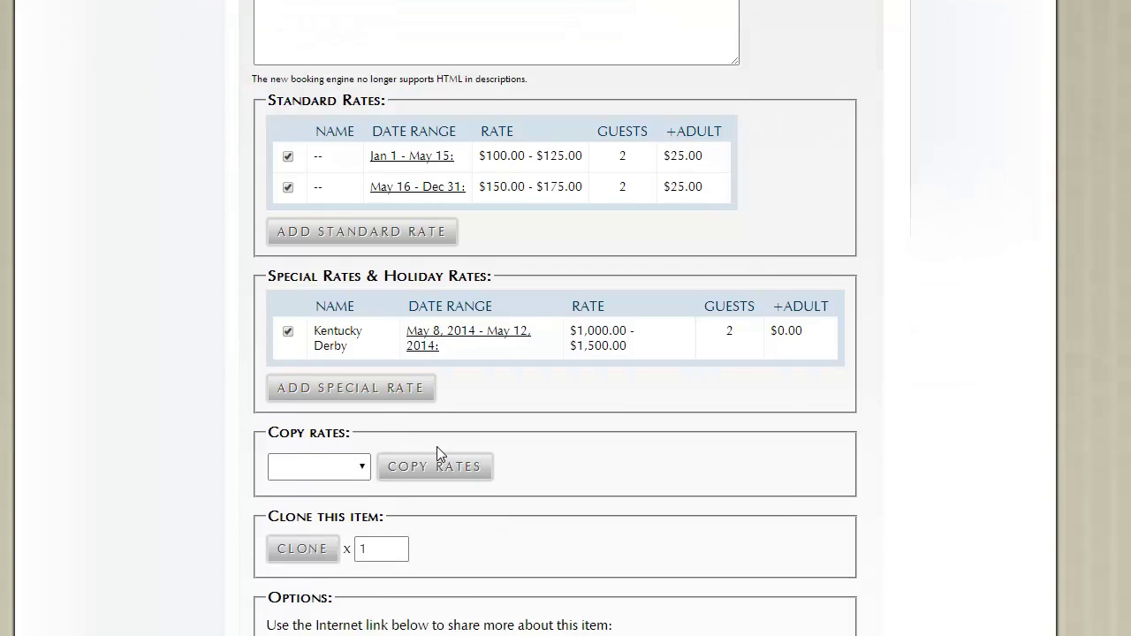
pyautogui.click(348, 468)
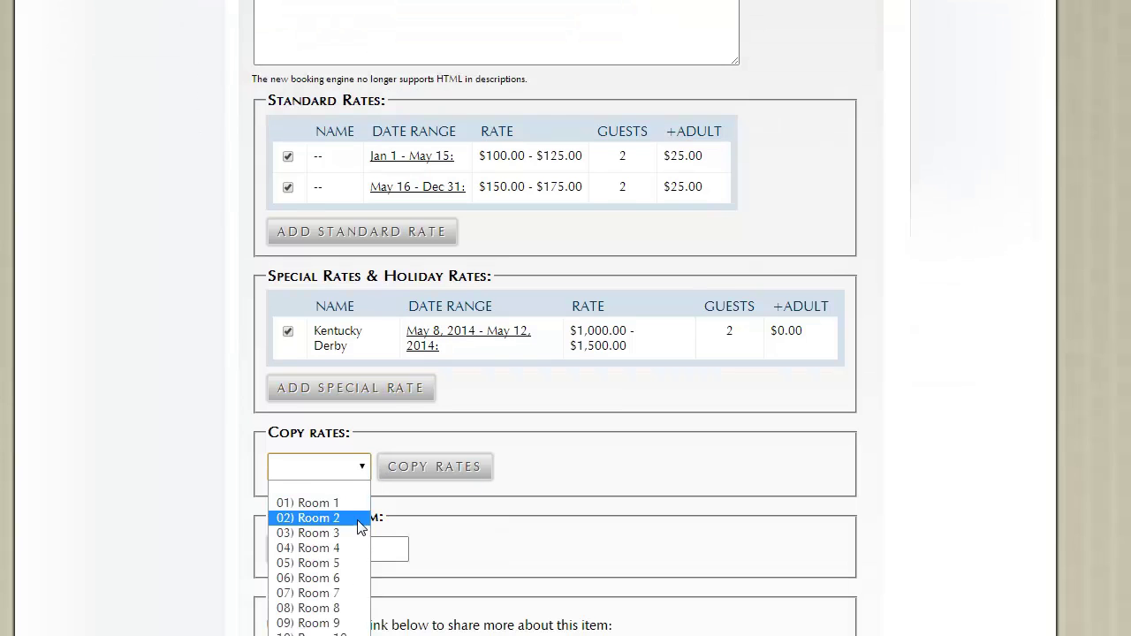
pyautogui.click(315, 534)
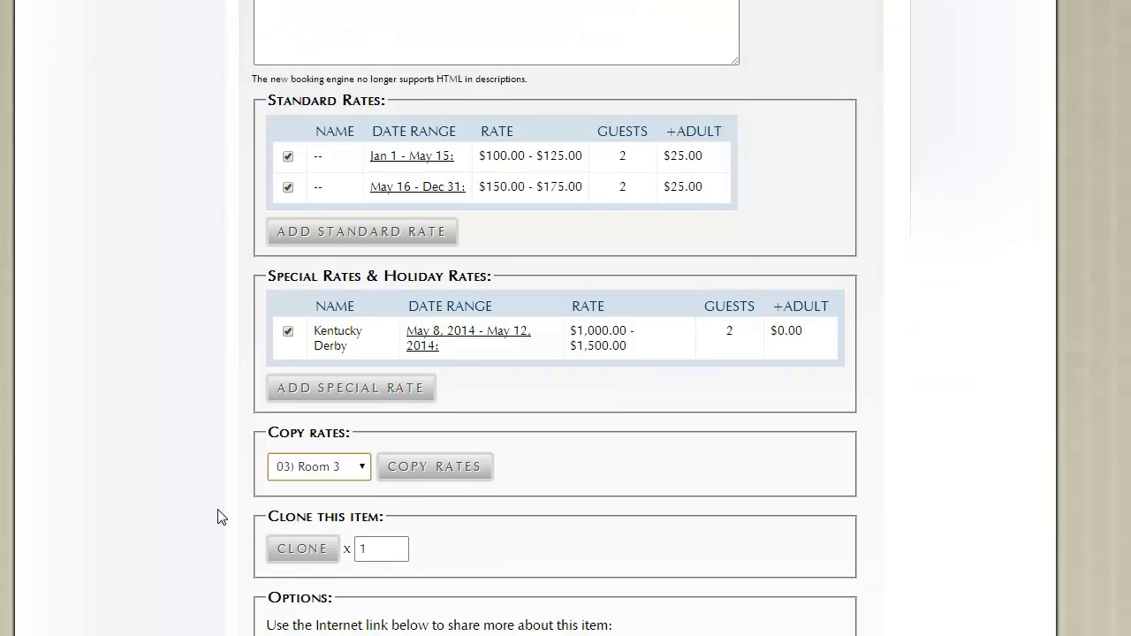
pyautogui.click(413, 471)
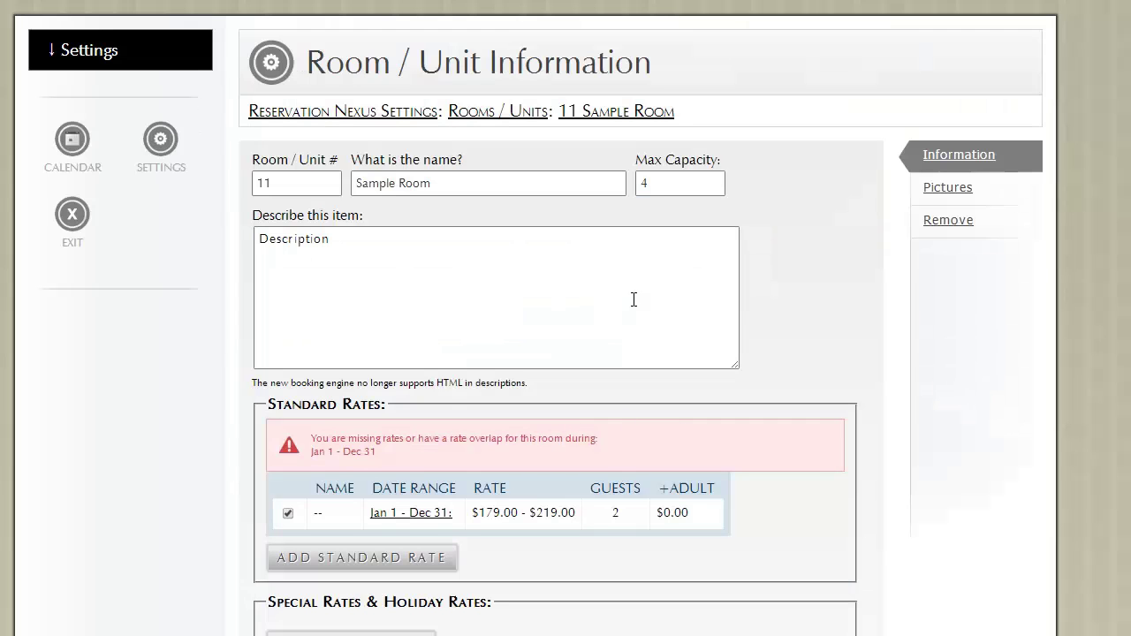
# - Set Sample Room's maximum capacity to 2 and save the room
pyautogui.doubleClick(638, 183)
pyautogui.write('2')
pyautogui.click(212, 512)
pyautogui.scroll(-5, 212, 512)
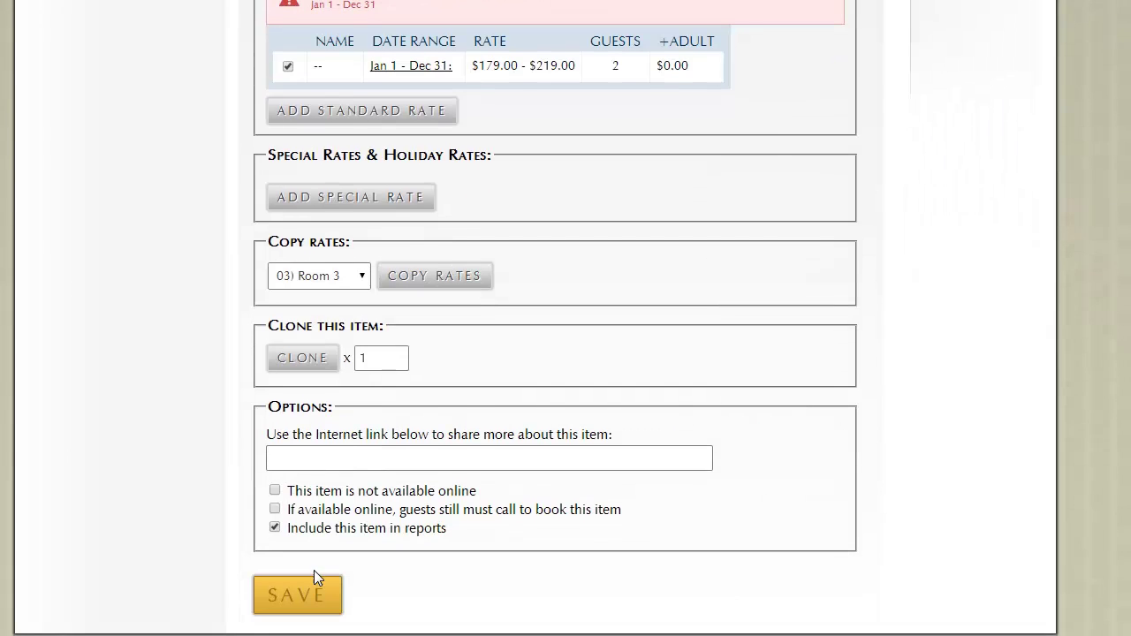
pyautogui.click(318, 593)
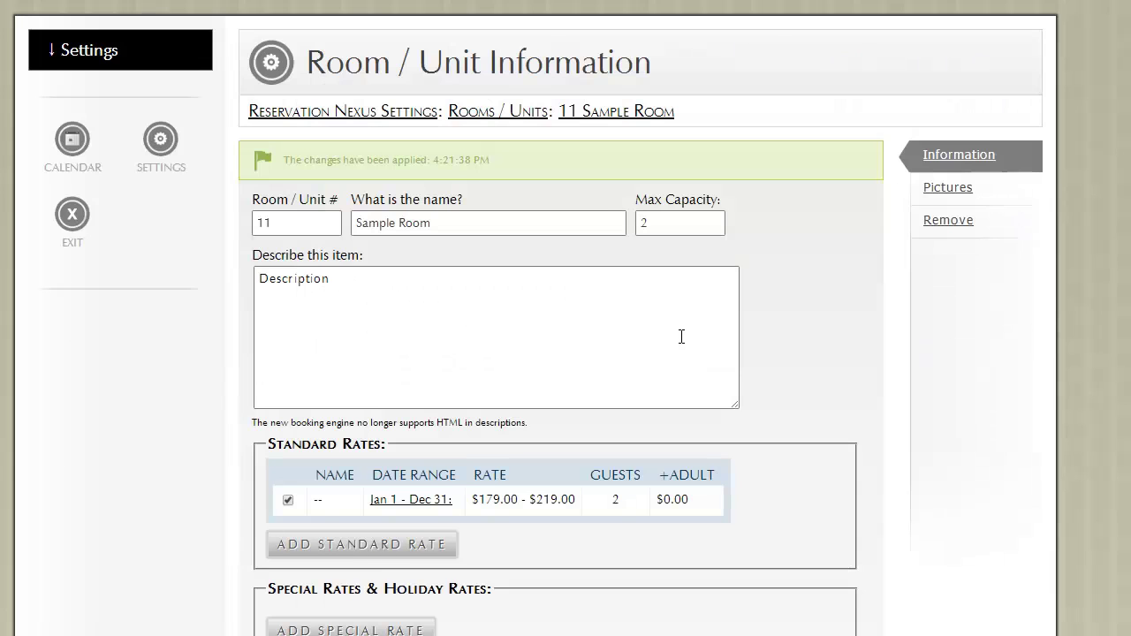
pyautogui.scroll(-1, 677, 352)
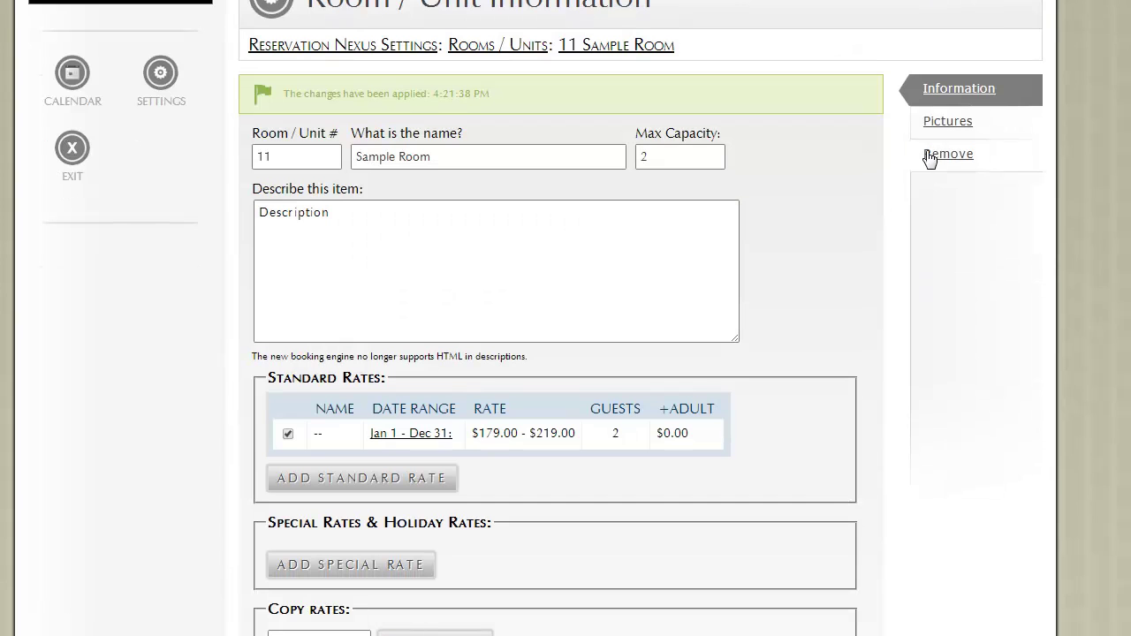
# - Upload Room1.jpg as Sample Room's thumbnail picture and save the pictures
pyautogui.click(935, 126)
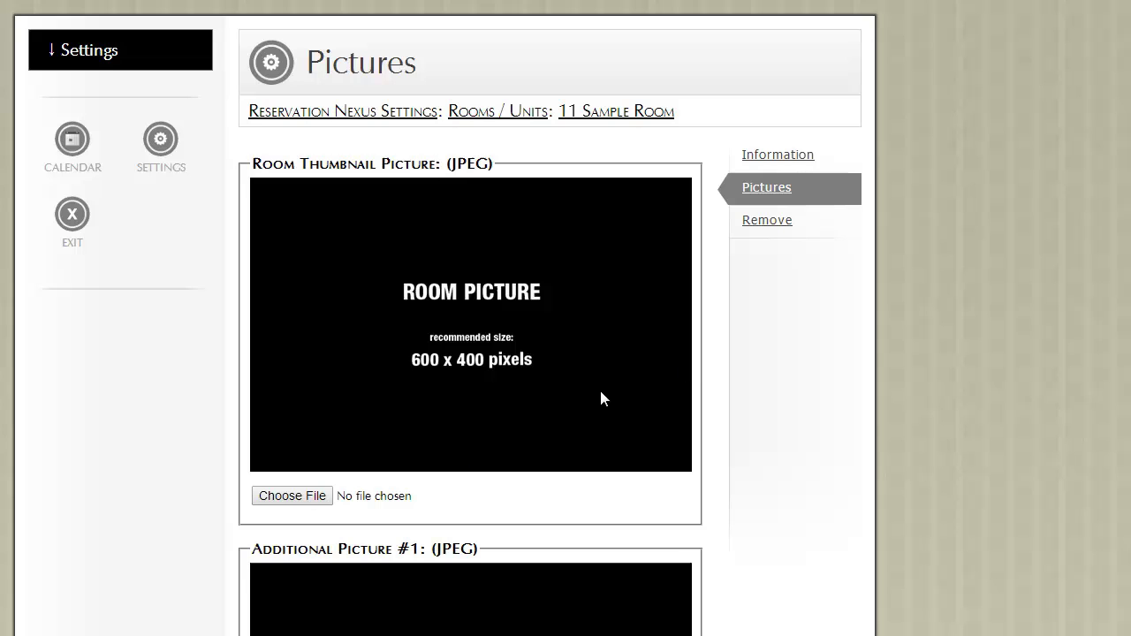
pyautogui.click(284, 504)
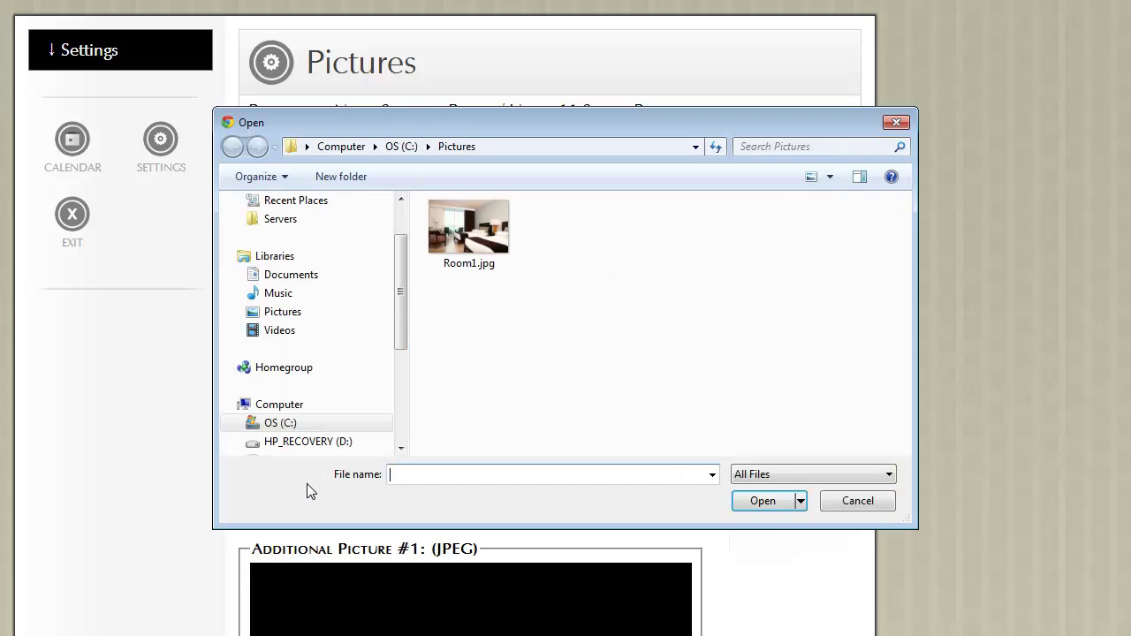
pyautogui.doubleClick(471, 244)
pyautogui.scroll(-1, 385, 510)
pyautogui.scroll(-3, 391, 498)
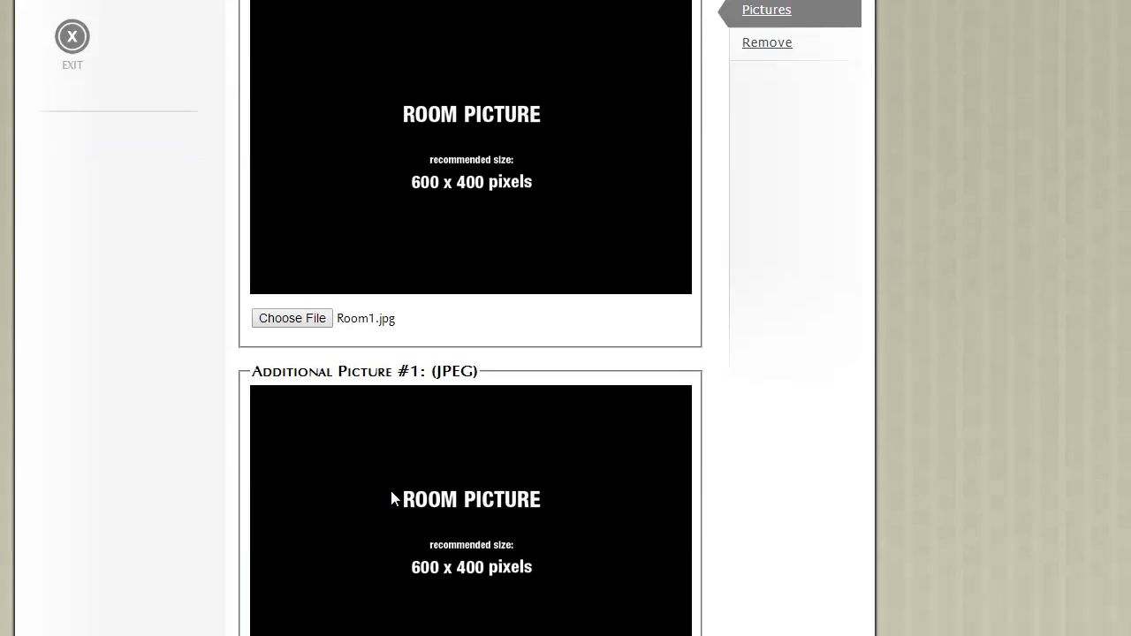
pyautogui.scroll(-2, 391, 497)
pyautogui.scroll(-10, 392, 495)
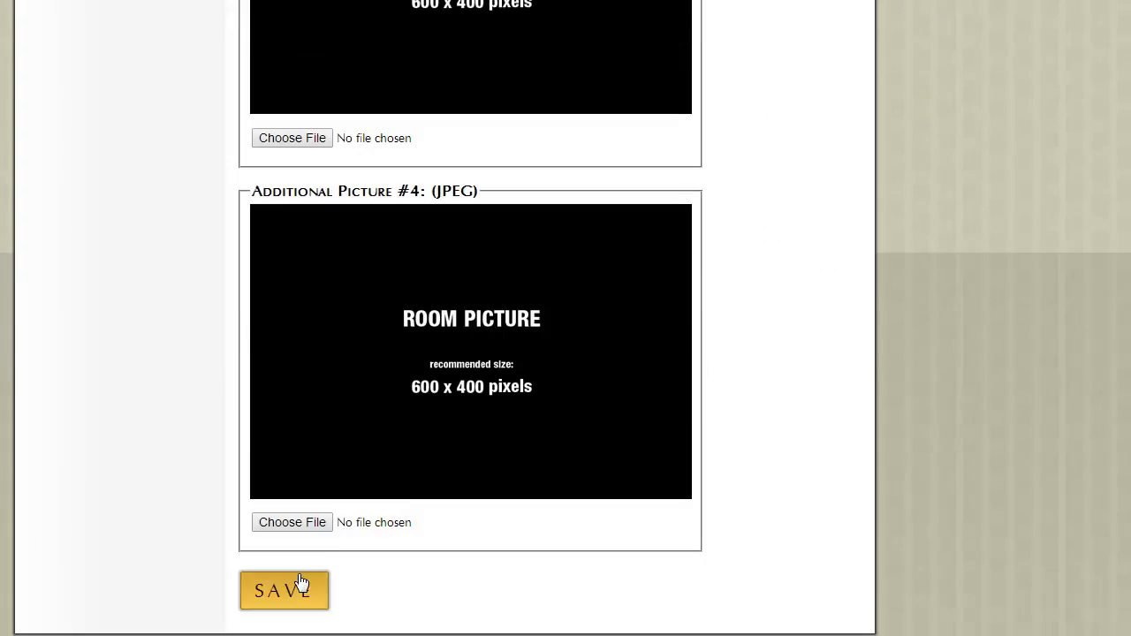
pyautogui.click(293, 583)
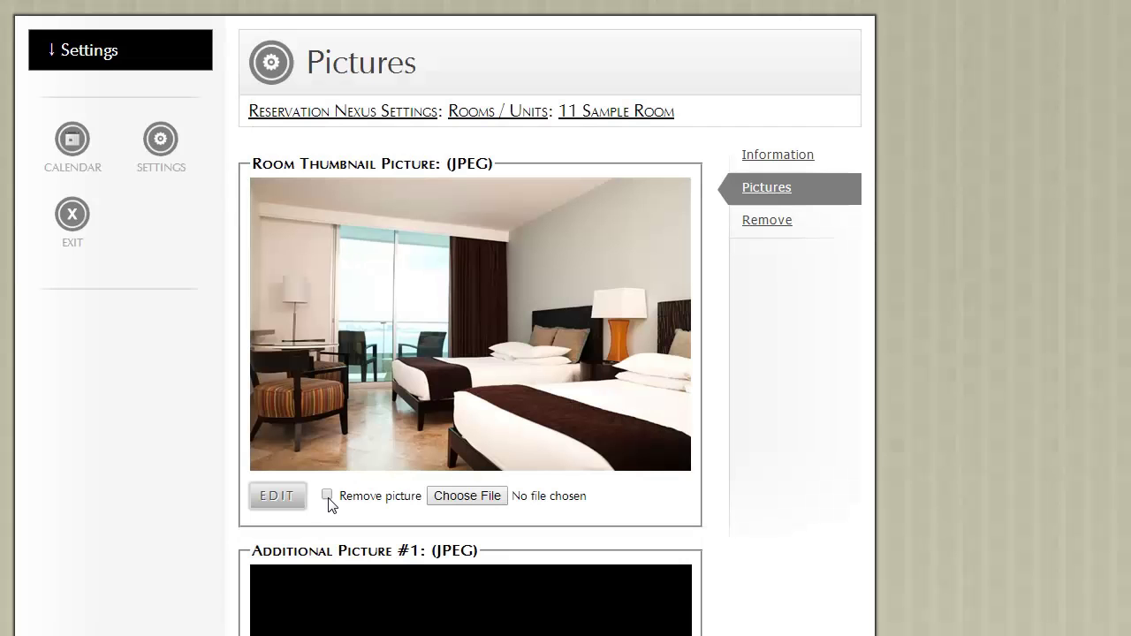
pyautogui.scroll(-6, 328, 500)
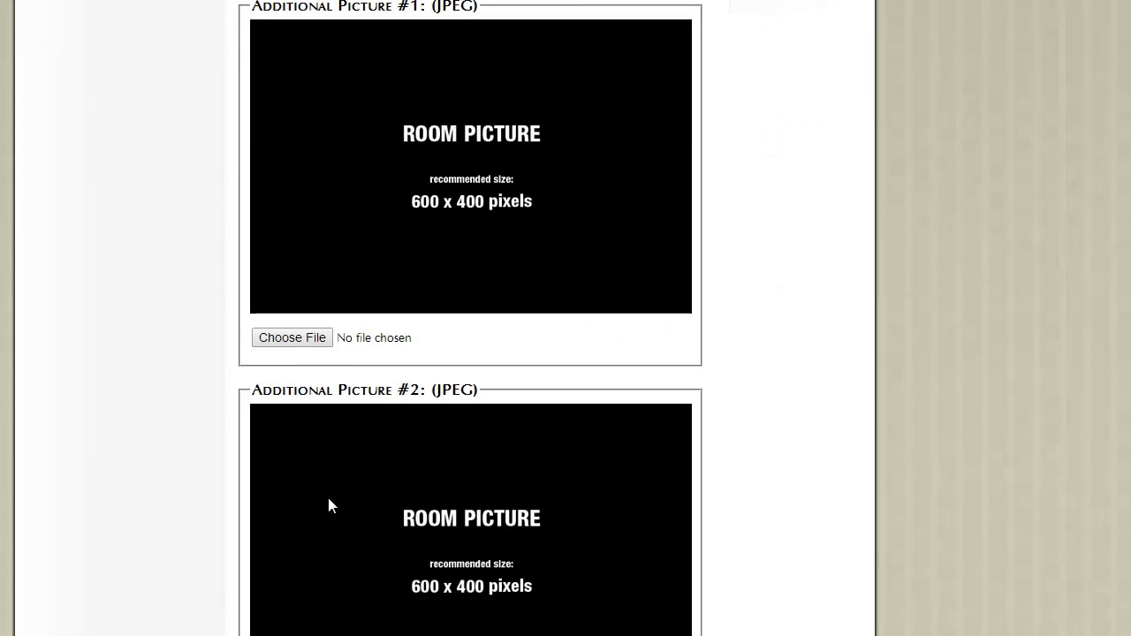
pyautogui.scroll(6, 328, 500)
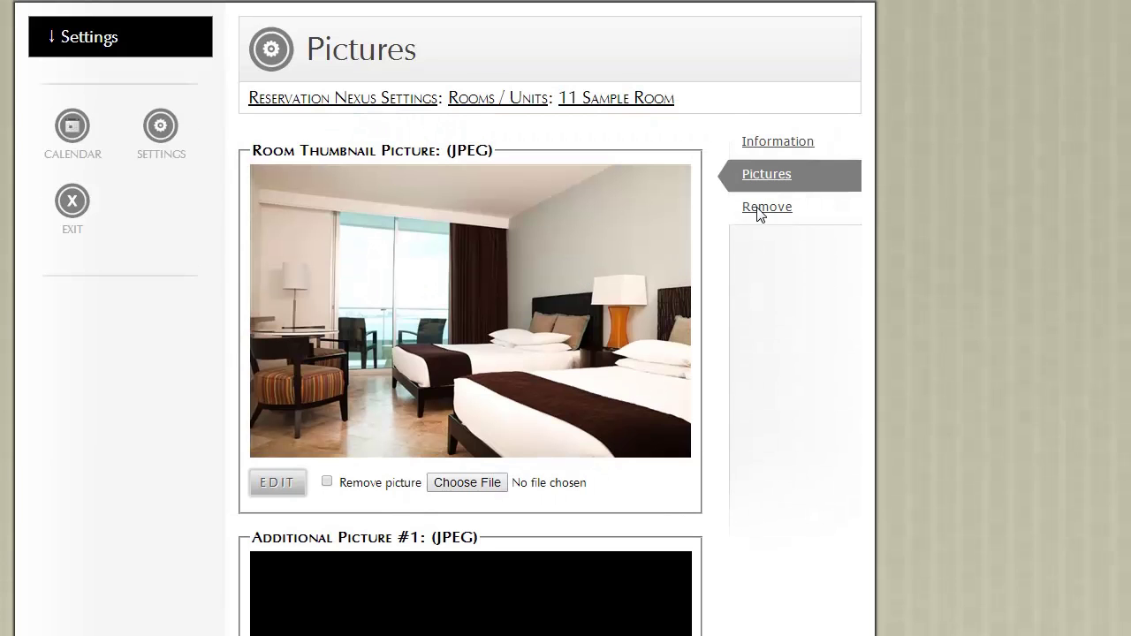
# - Mark Sample Room for permanent removal, but return to its room information without saving
pyautogui.click(759, 214)
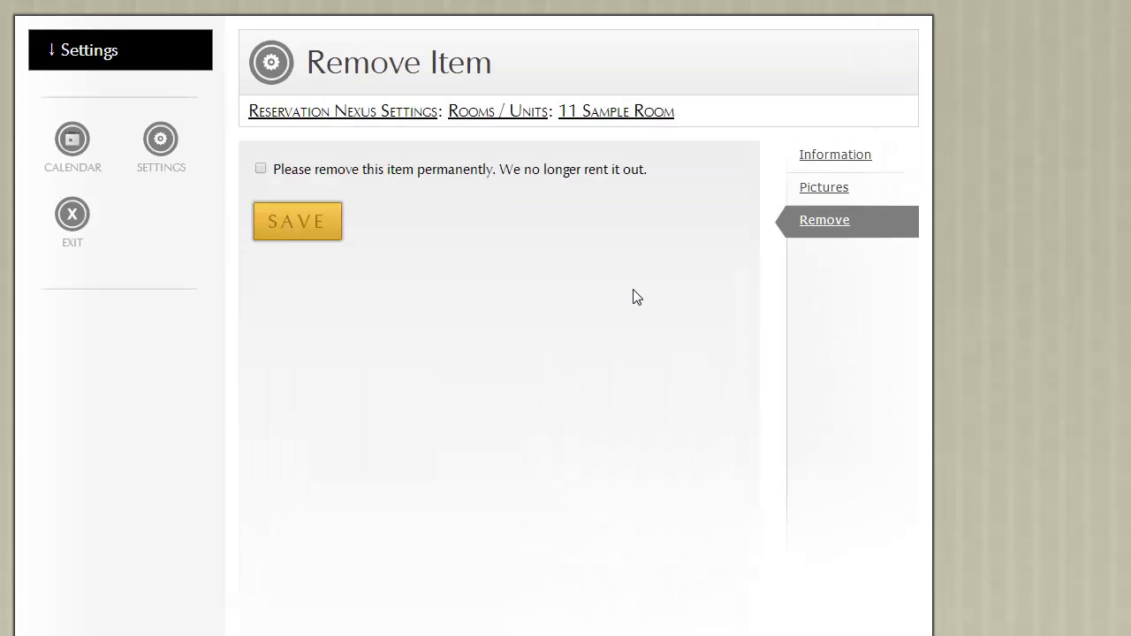
pyautogui.click(260, 170)
pyautogui.click(822, 159)
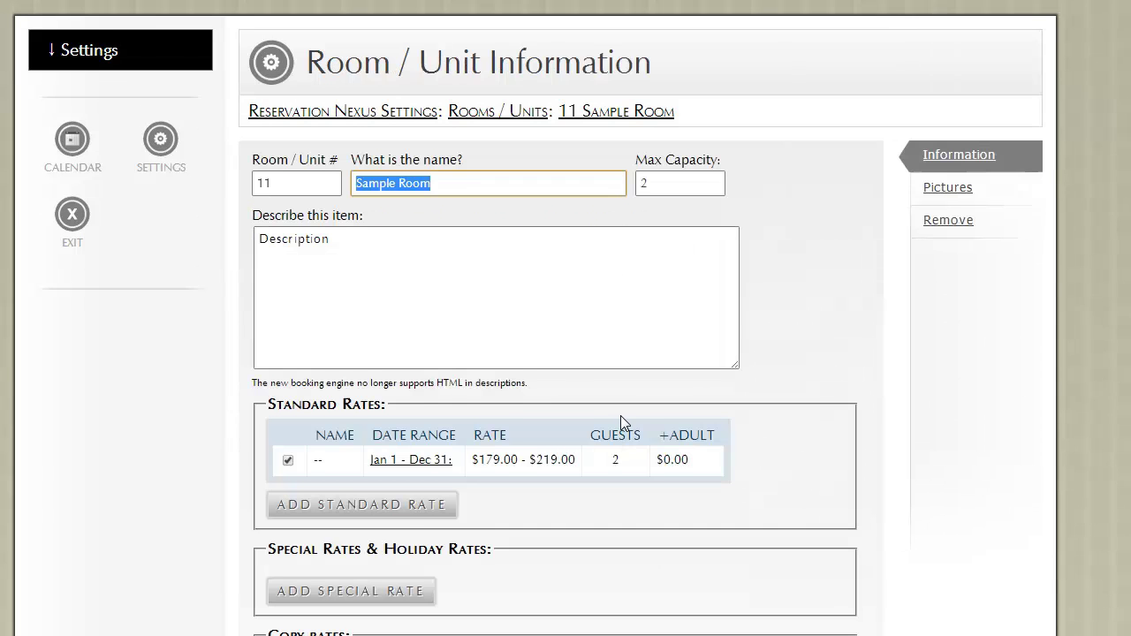
# - Set the number of clones for Sample Room to 3 without running the cloning
pyautogui.scroll(-4, 623, 423)
pyautogui.scroll(-1, 623, 423)
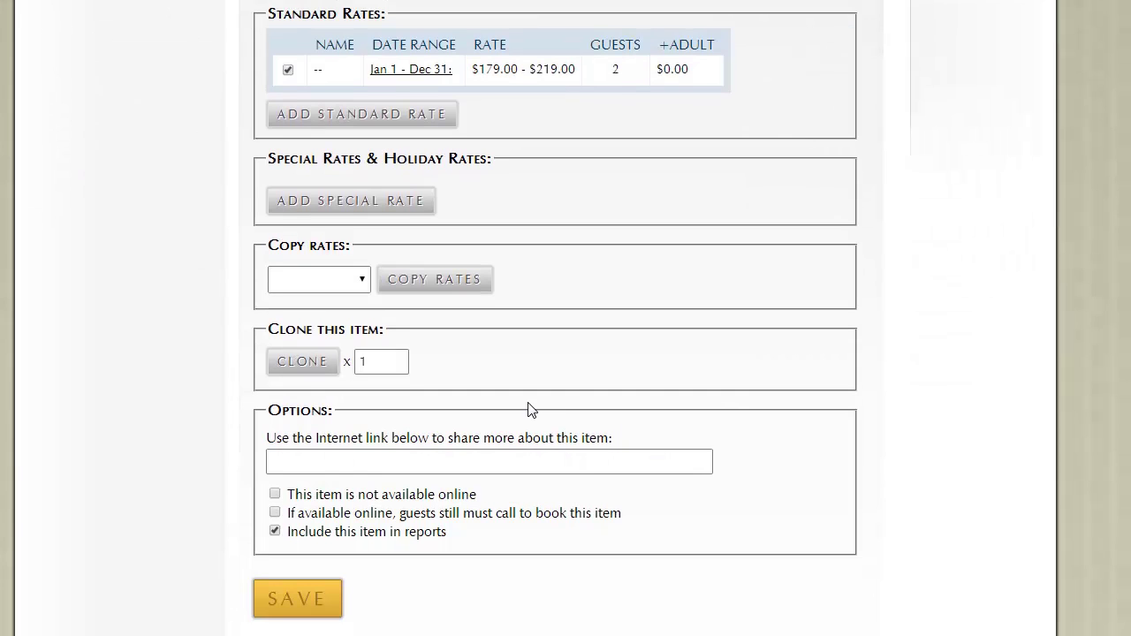
pyautogui.click(399, 360)
pyautogui.press('BackSpace')
pyautogui.write('3')
pyautogui.scroll(4, 501, 379)
pyautogui.scroll(-4, 487, 380)
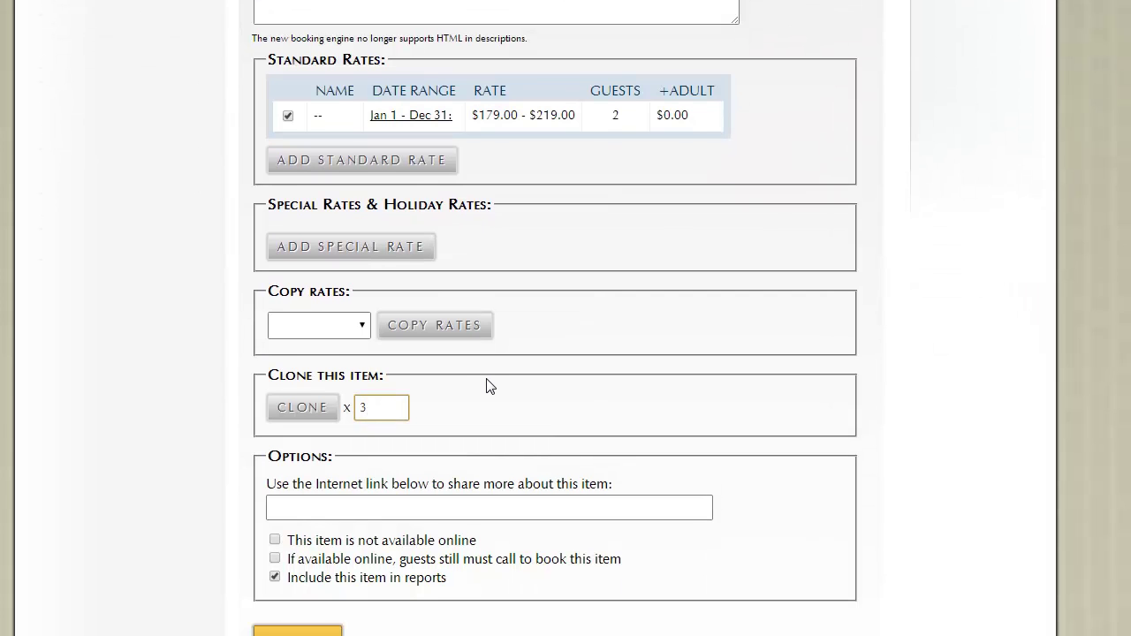
pyautogui.scroll(-1, 484, 380)
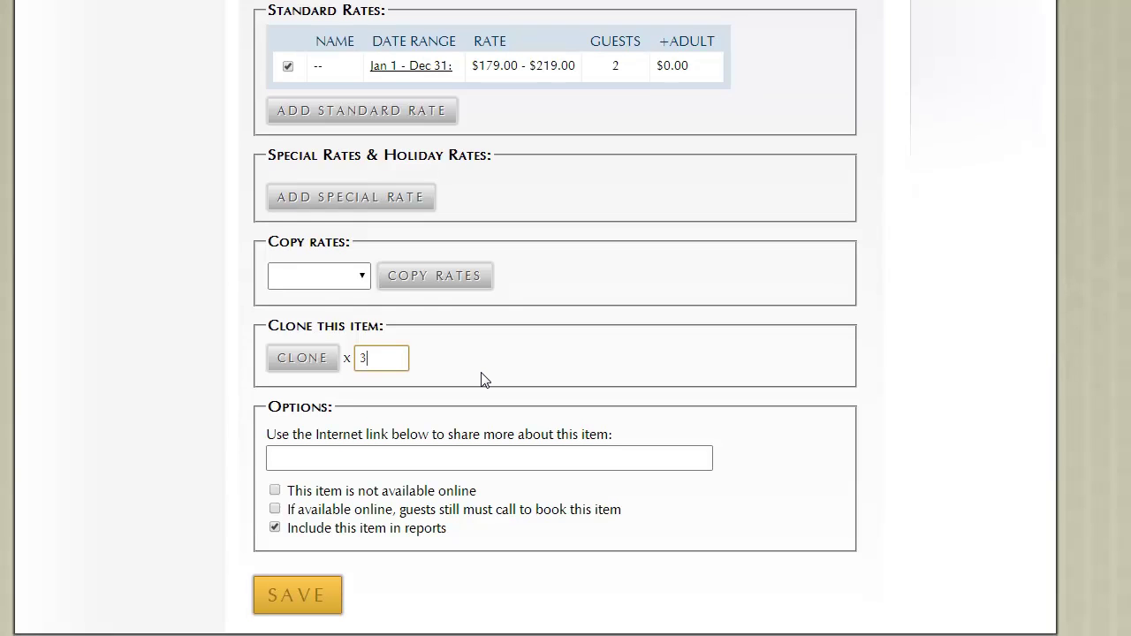
pyautogui.click(379, 462)
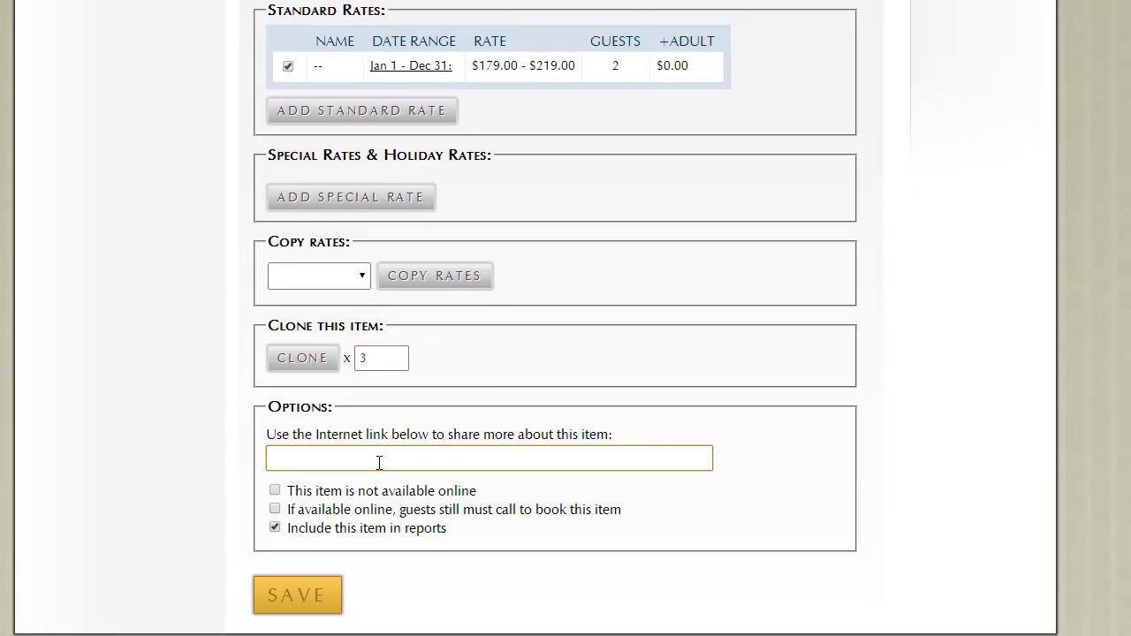
pyautogui.write('http://mywebsite.com')
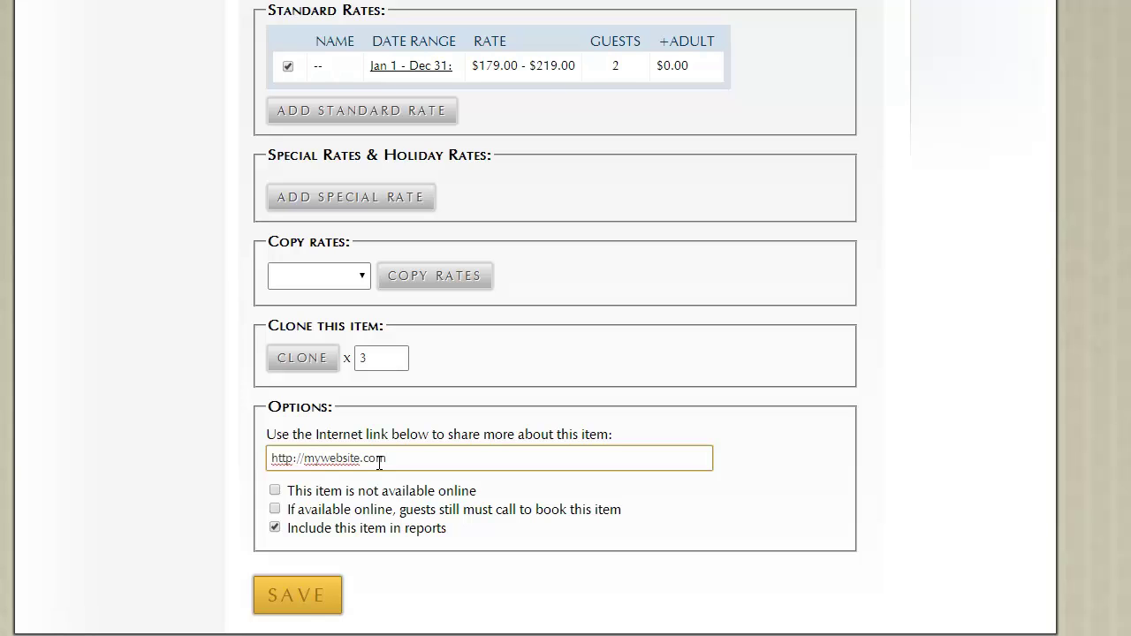
pyautogui.write('/')
pyautogui.write('room1')
pyautogui.write('1')
pyautogui.click(274, 511)
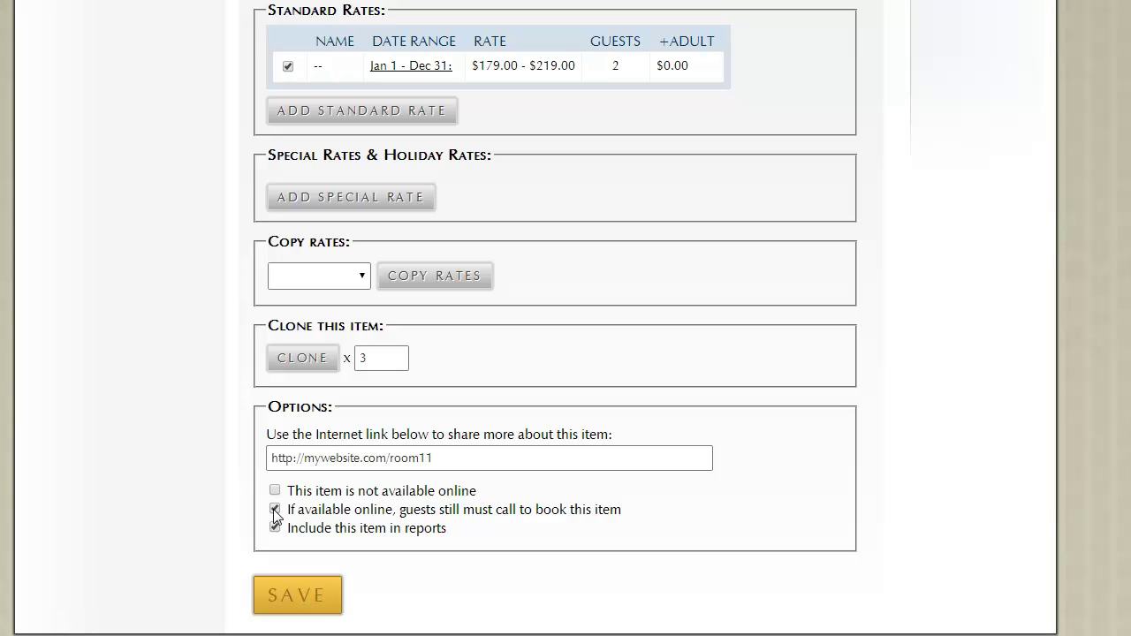
pyautogui.click(275, 510)
pyautogui.scroll(5, 280, 534)
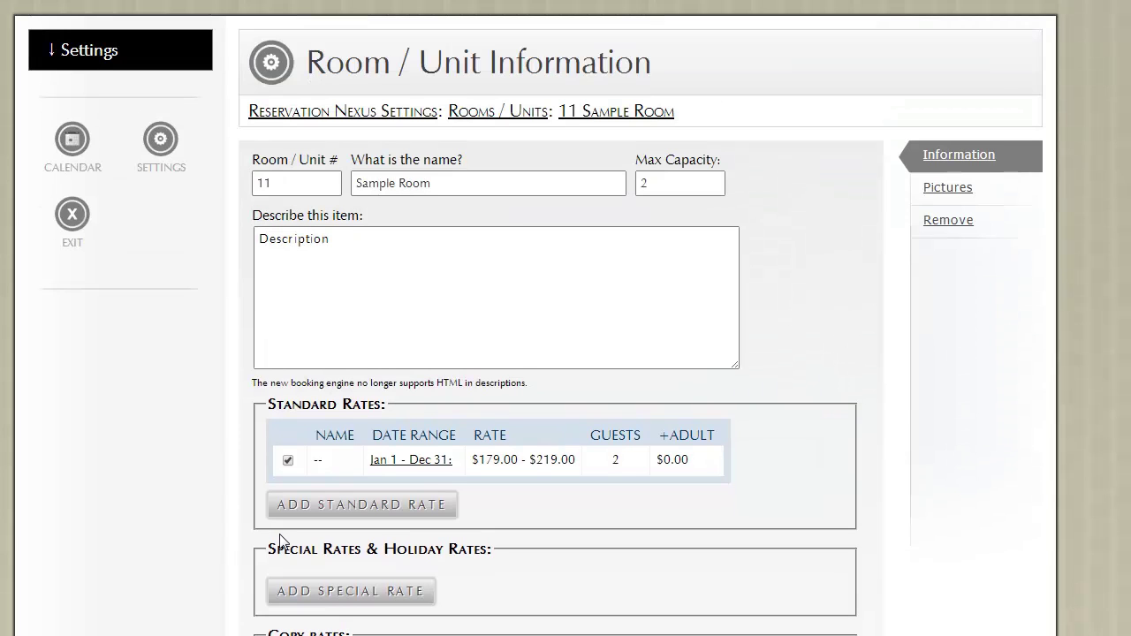
pyautogui.scroll(-3, 281, 537)
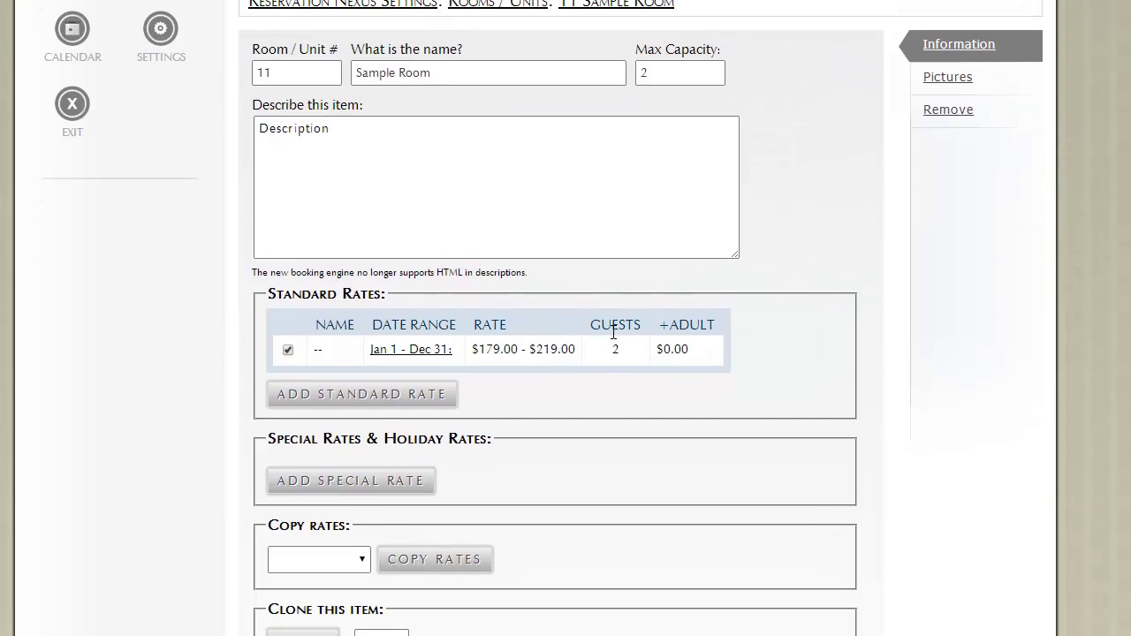
pyautogui.click(948, 79)
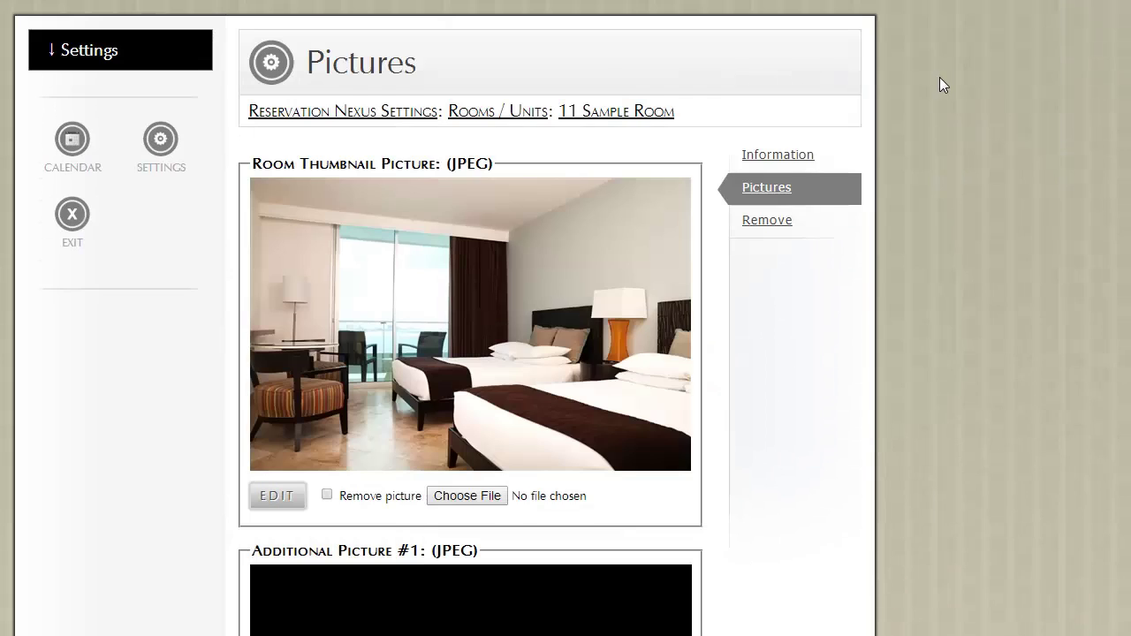
pyautogui.click(790, 162)
pyautogui.scroll(-9, 580, 343)
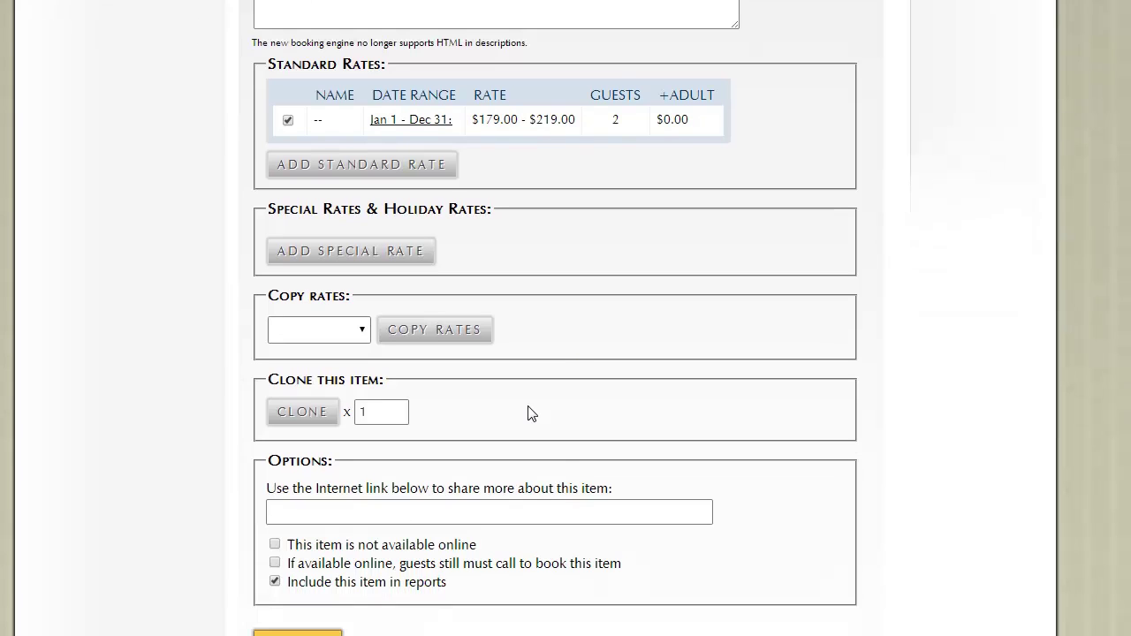
pyautogui.scroll(4, 469, 428)
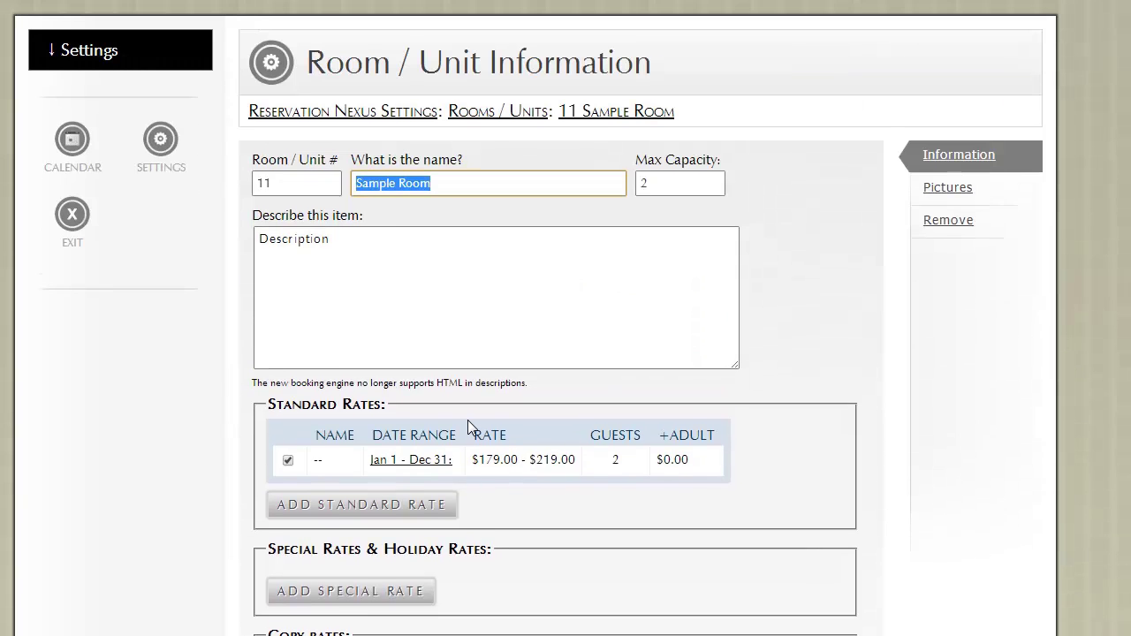